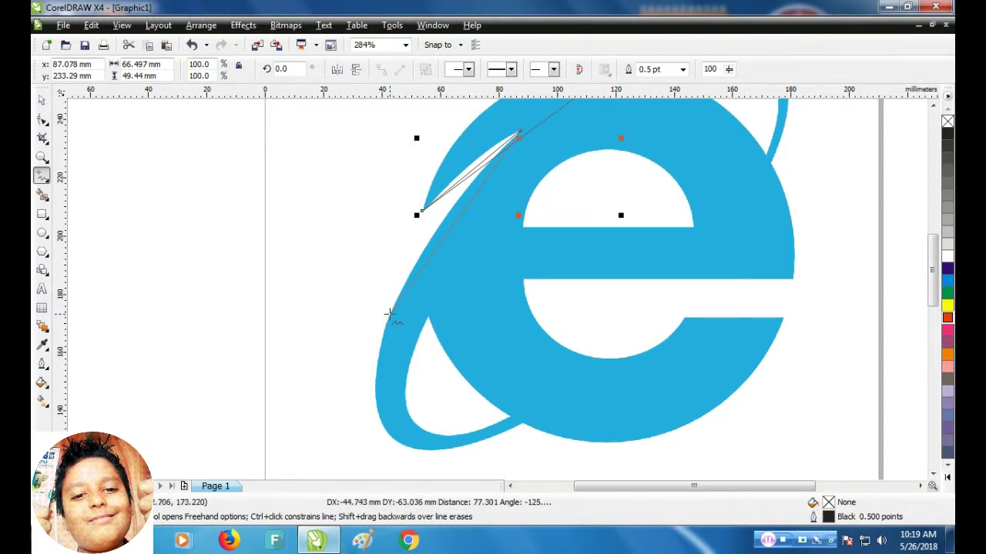
Continue the freehand outline with straight segments down the left swoosh and around its lower tip to the bottom of the e.
left_click(390, 314)
scroll(387, 314, "down", 1)
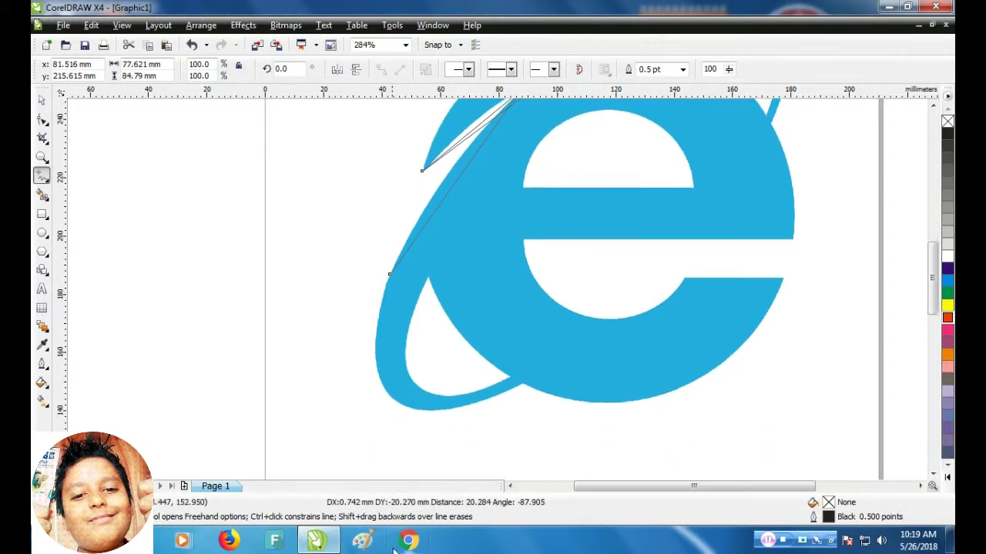
left_click(399, 380)
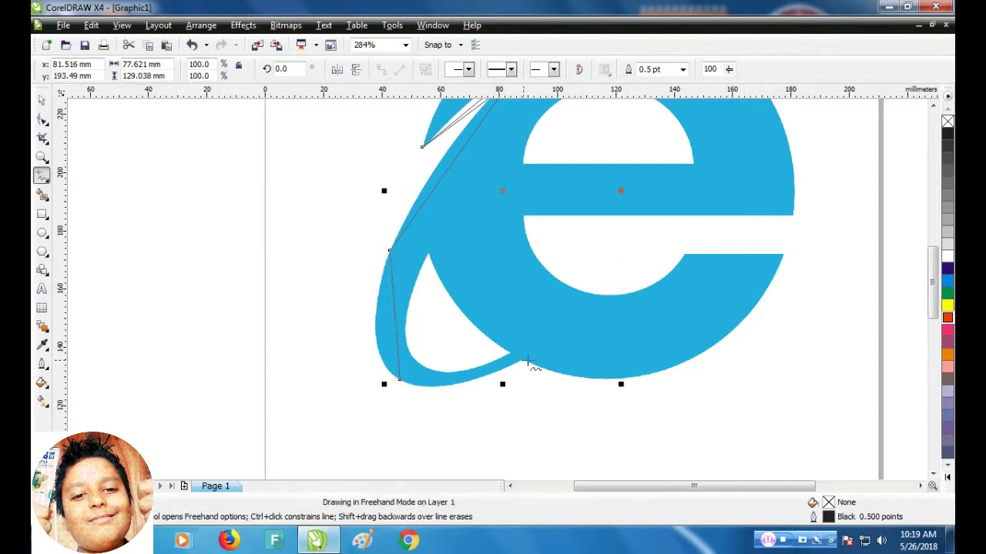
left_click(399, 380)
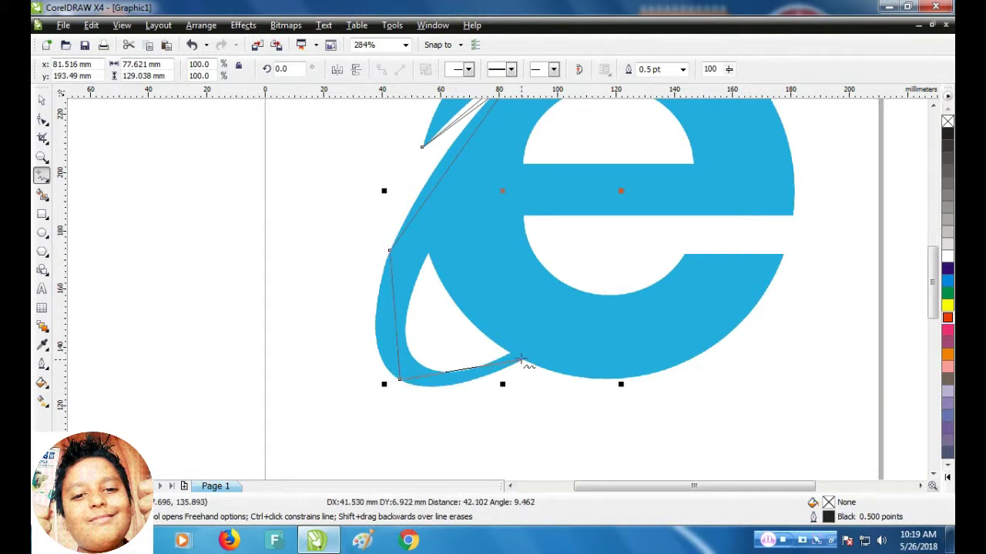
left_click(523, 360)
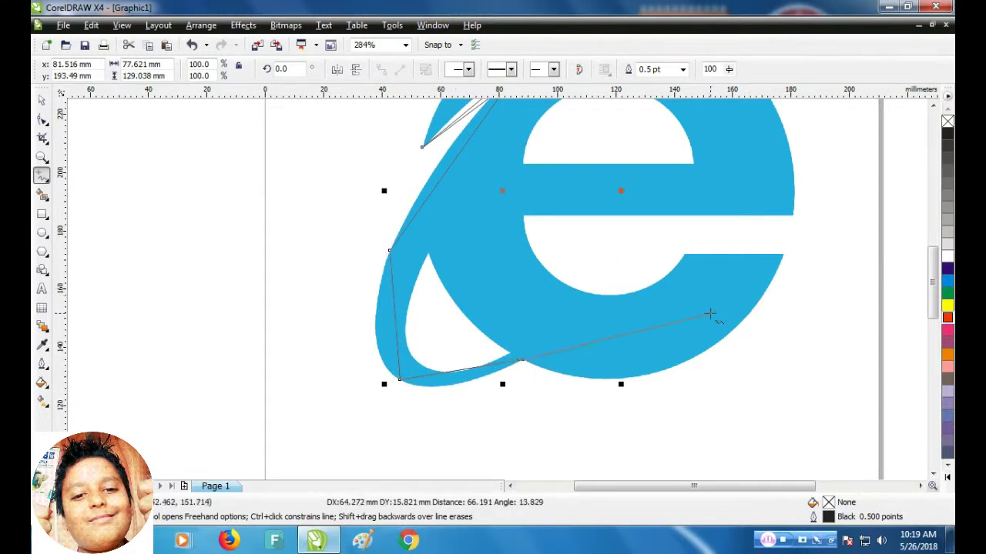
Trace straight segments along the bottom of the e and around its mouth opening to the right end of the crossbar.
left_click(753, 311)
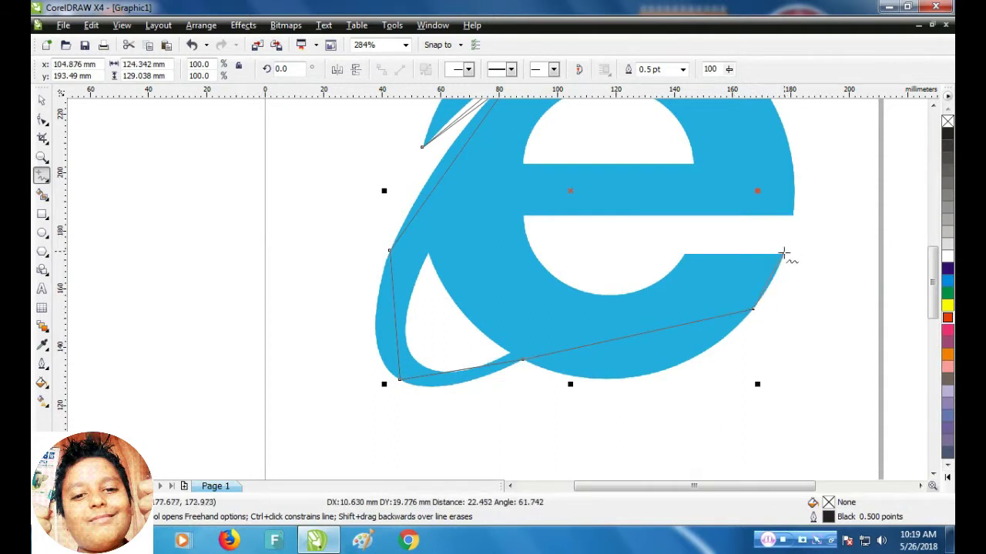
left_click(782, 255)
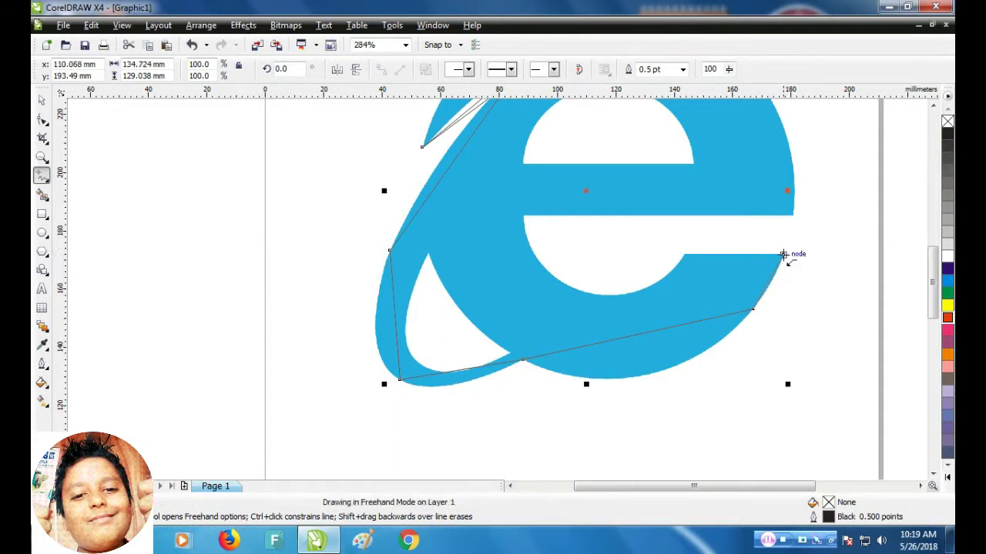
left_click(682, 254)
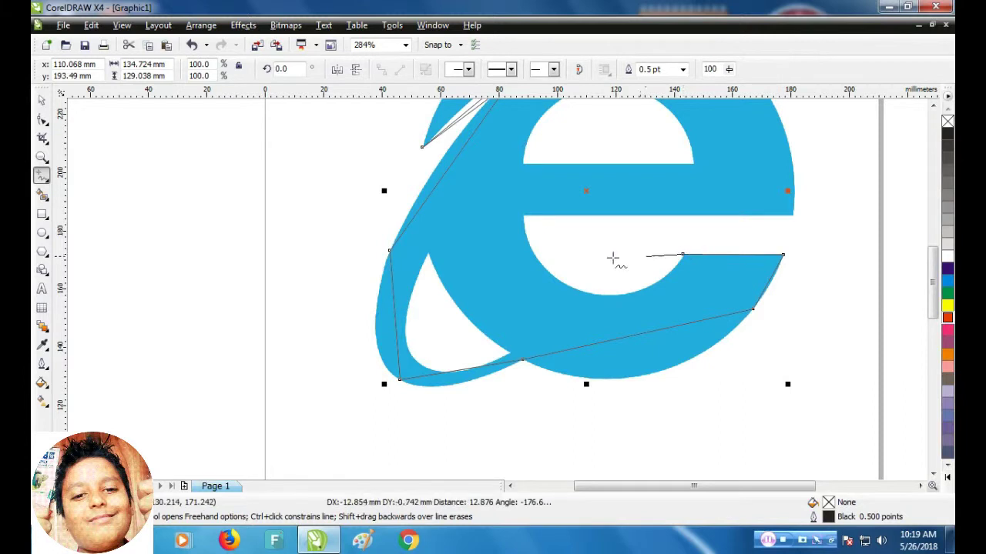
left_click(524, 218)
scroll(523, 219, "up", 4)
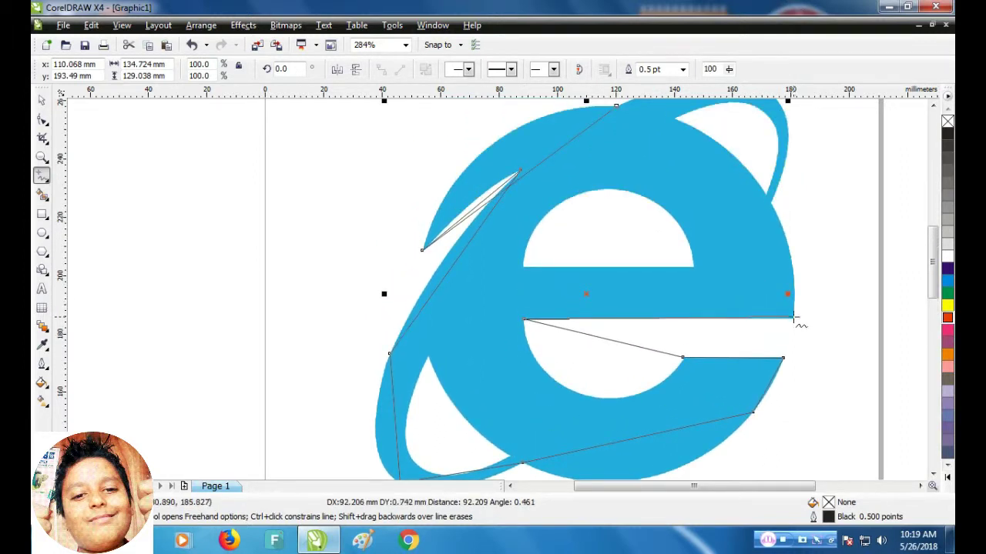
left_click(794, 318)
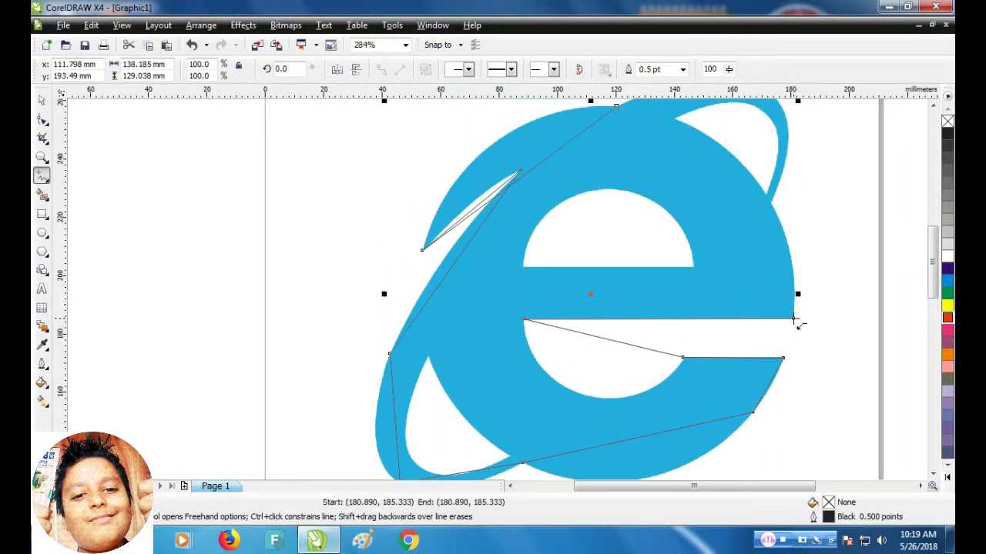
Trace the right side of the e and the upper-right swoosh with straight segments, closing the outline at its starting node.
scroll(797, 316, "up", 3)
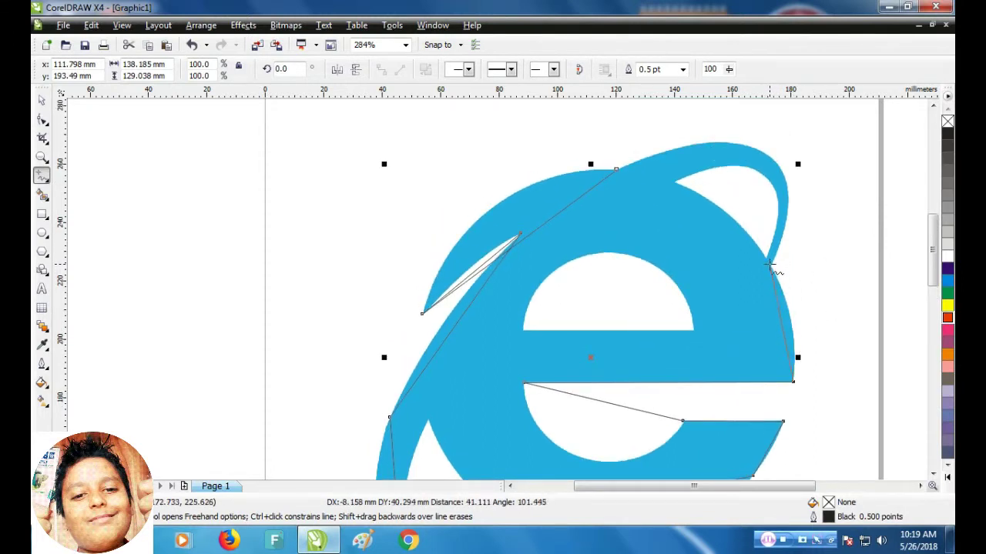
left_click(771, 267)
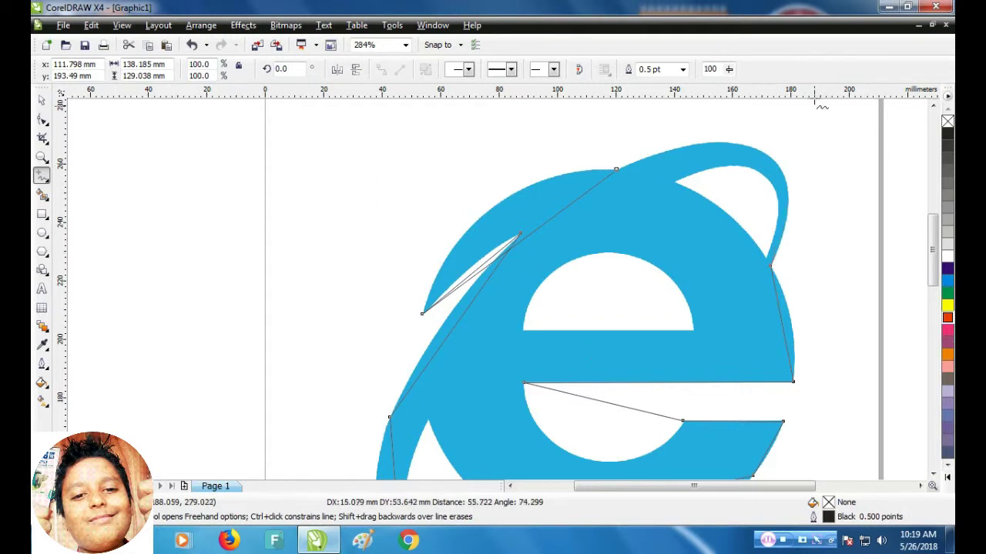
scroll(794, 154, "up", 2)
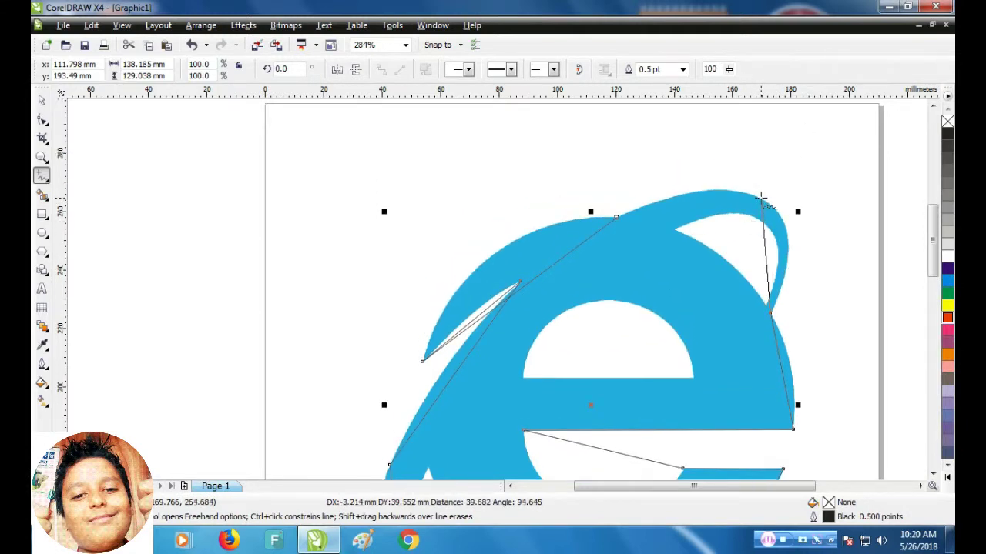
left_click(761, 199)
left_click(616, 217)
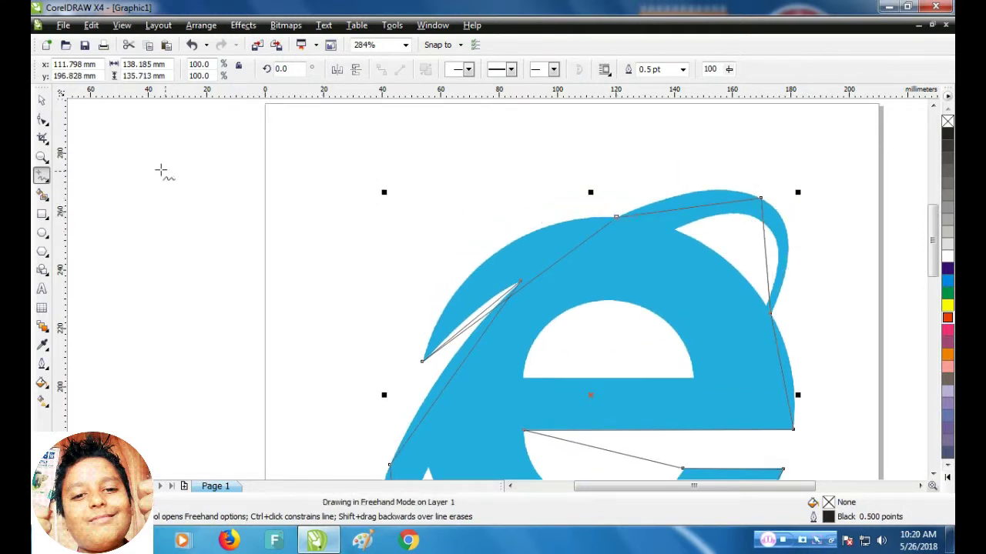
With the Shape tool, convert the outline's upper-left segment to a curve and bend it along the top edge of the e.
left_click(42, 118)
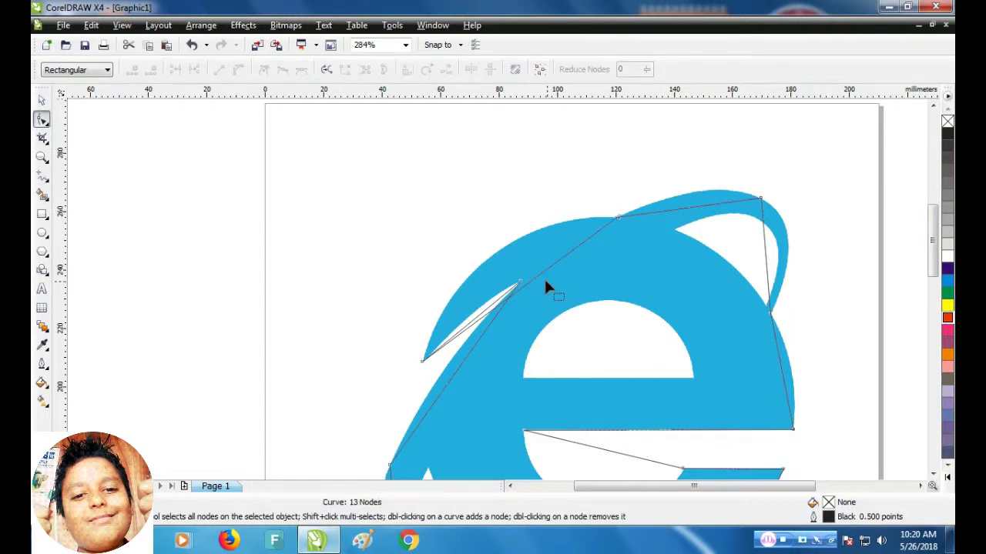
key("Home")
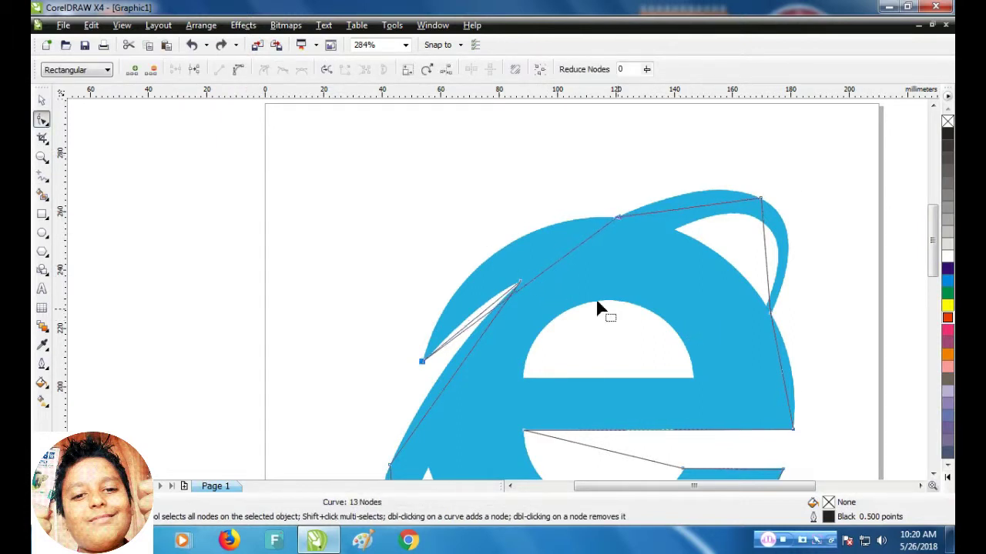
left_click(537, 277)
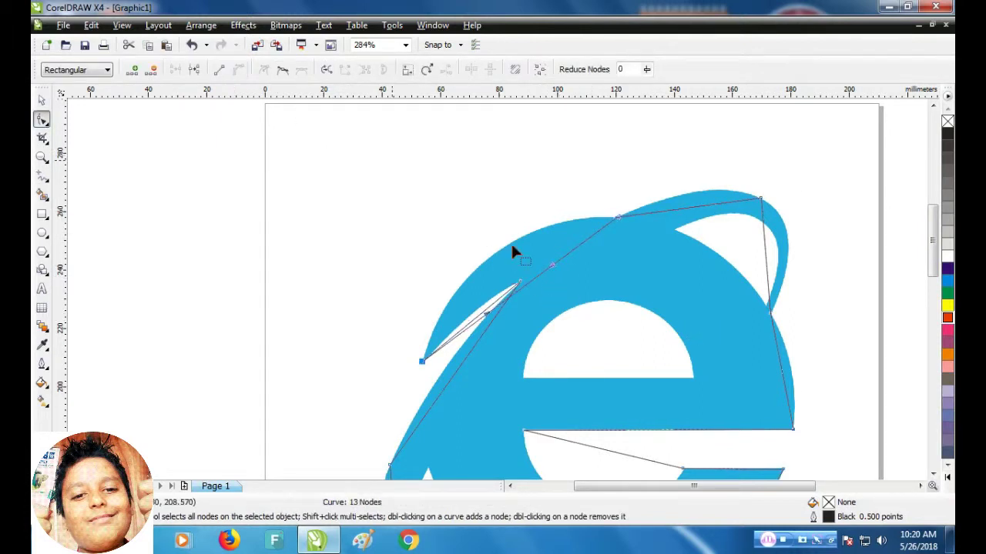
left_click(534, 277)
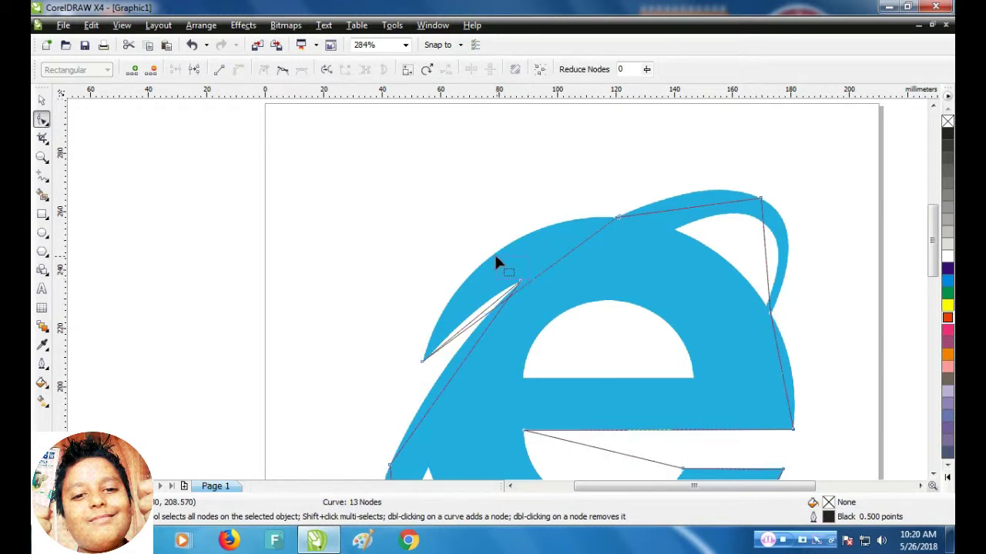
left_click(422, 361)
left_click_drag(529, 284, 497, 255)
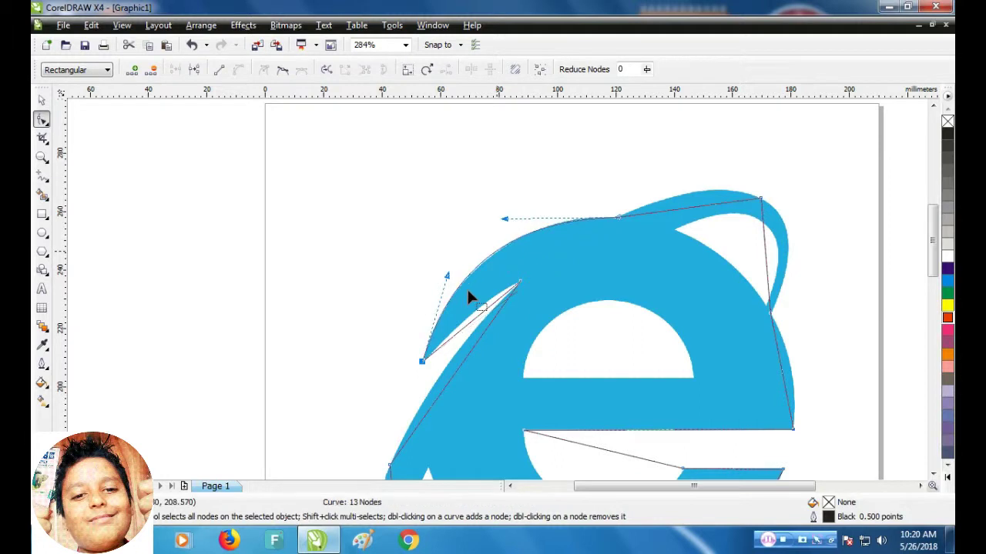
Convert the segments on both sides of the upper-left slit to curves and bend them to the logo's edges.
left_click(453, 336)
left_click(481, 312)
left_click_drag(469, 326, 463, 324)
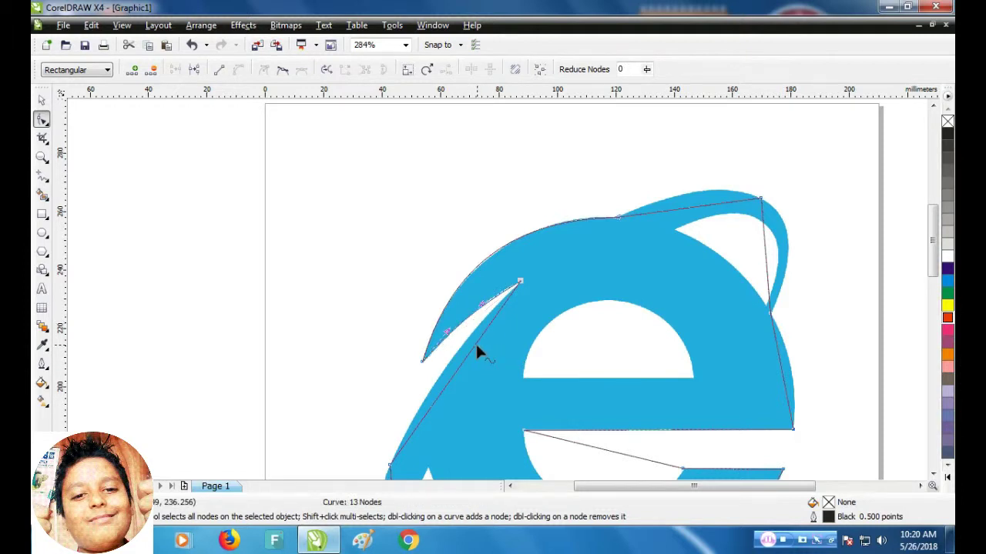
left_click(474, 349)
left_click(301, 71)
left_click_drag(458, 366, 449, 367)
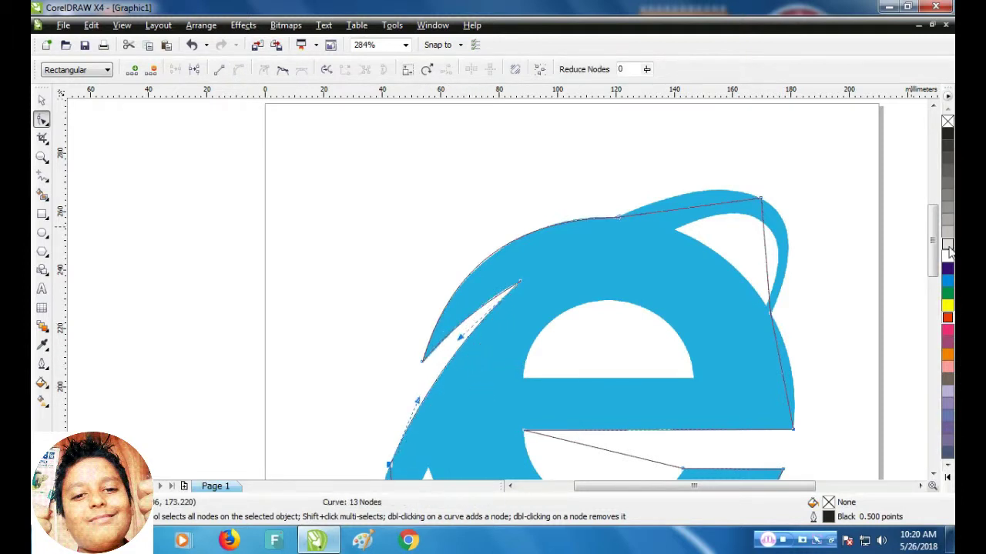
Convert the two segments around the lower-left swoosh to curves and bend them to its outer edge.
left_click_drag(932, 255, 932, 289)
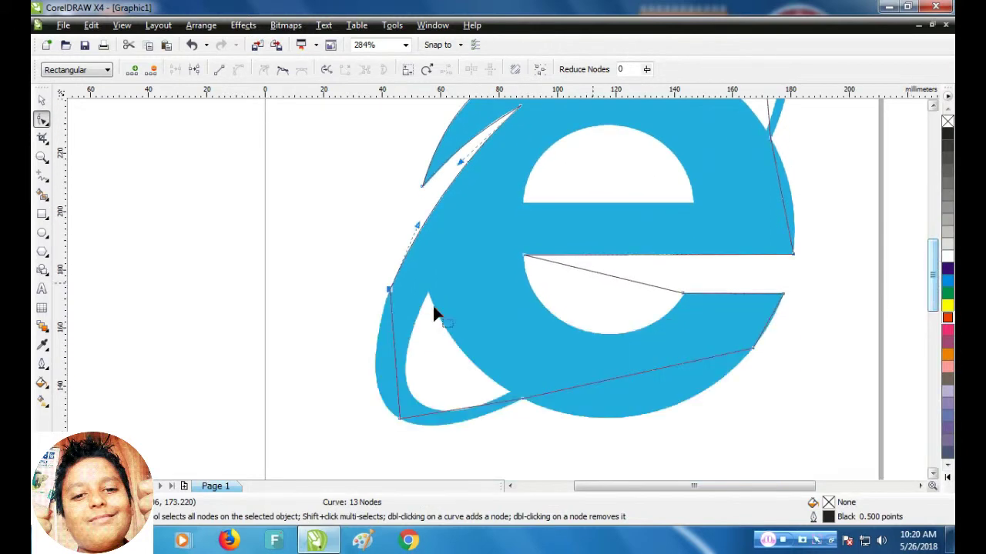
left_click(393, 338)
left_click(239, 71)
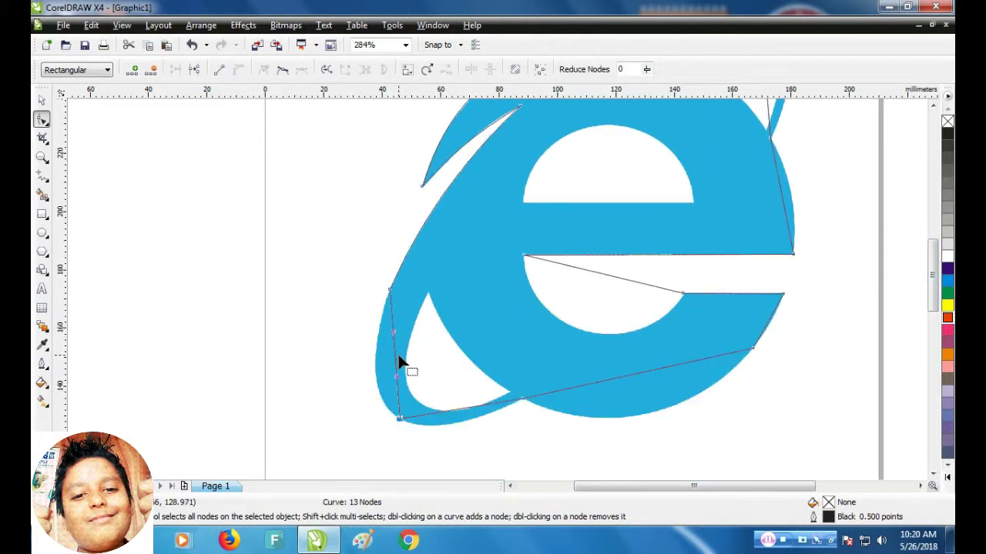
left_click_drag(395, 356, 376, 377)
left_click(474, 416)
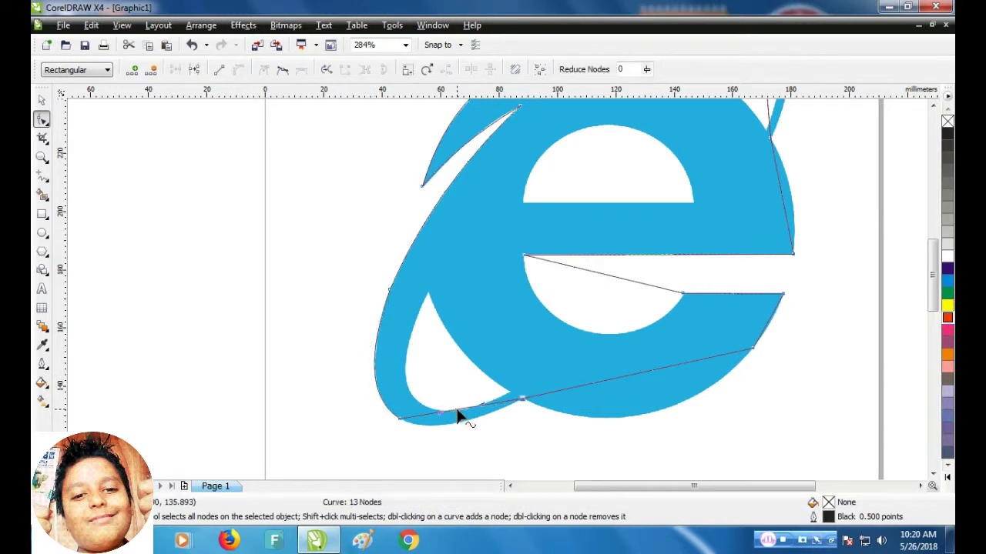
left_click_drag(457, 412, 460, 427)
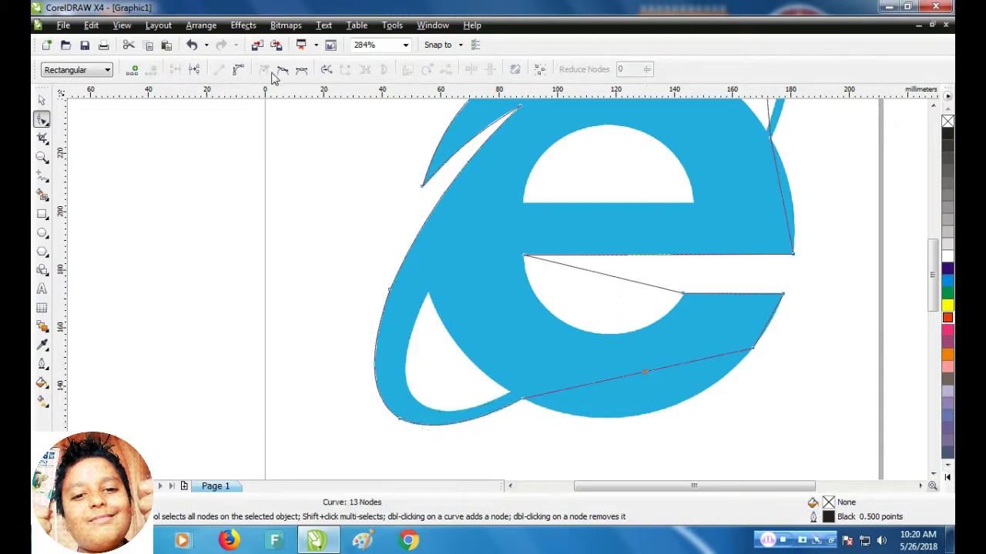
Convert the long bottom segment and the short lower-right segment of the e to curves and bend them towards its outer edge.
left_click(631, 370)
left_click_drag(636, 370, 645, 417)
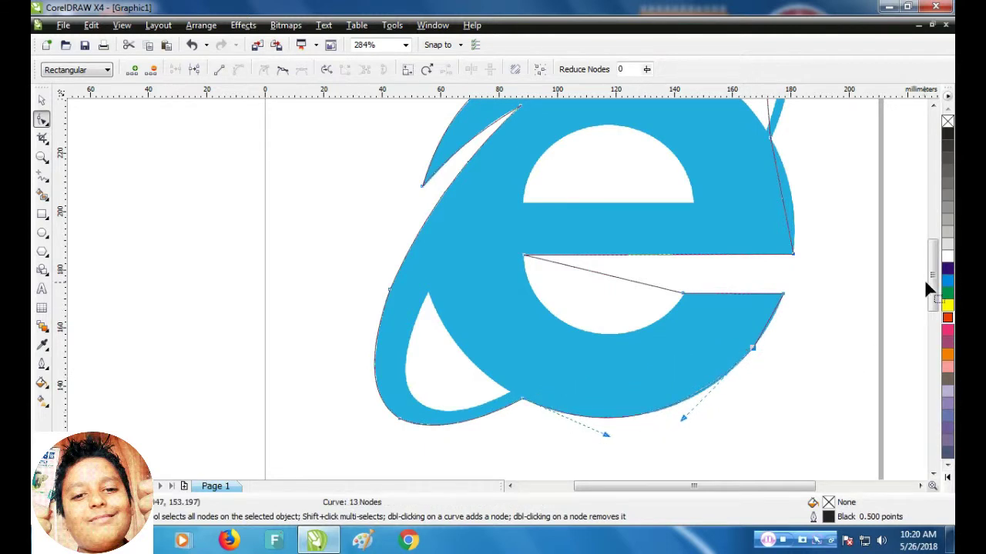
scroll(928, 287, "up", 2)
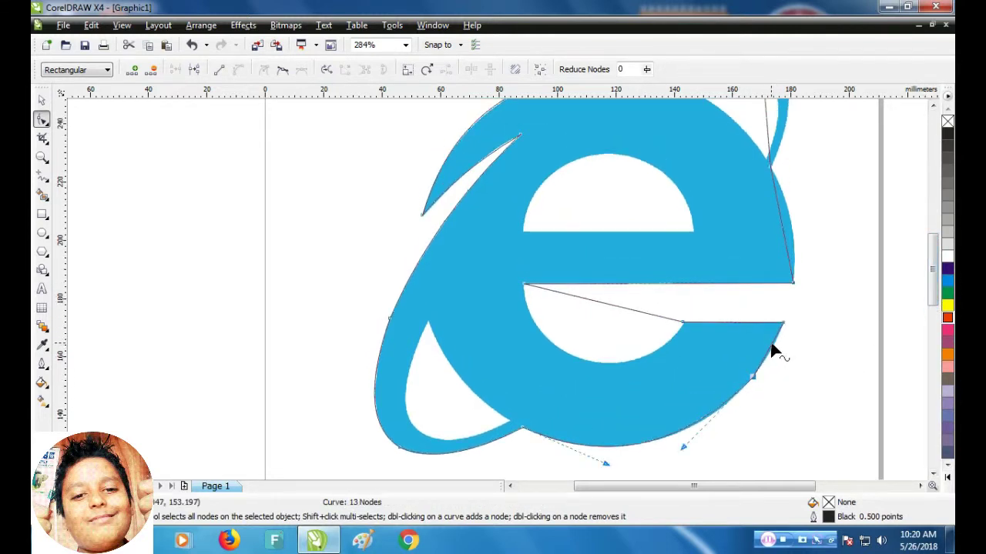
left_click(771, 345)
left_click(771, 344)
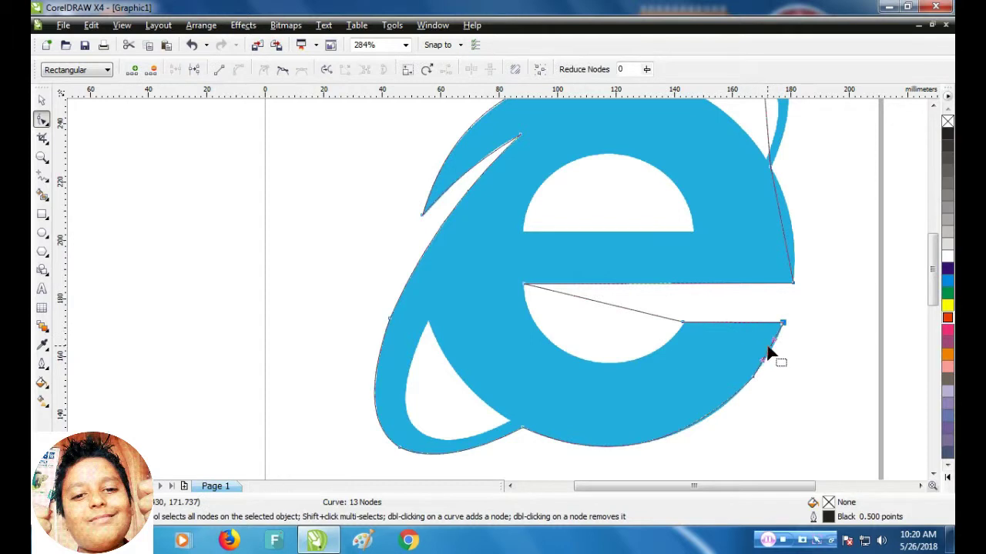
left_click_drag(770, 348, 772, 348)
Refine the lower-right curve's handles and move its end node onto the sharp corner of the e's lower arm.
left_click(42, 158)
left_click_drag(879, 282, 667, 443)
left_click(42, 121)
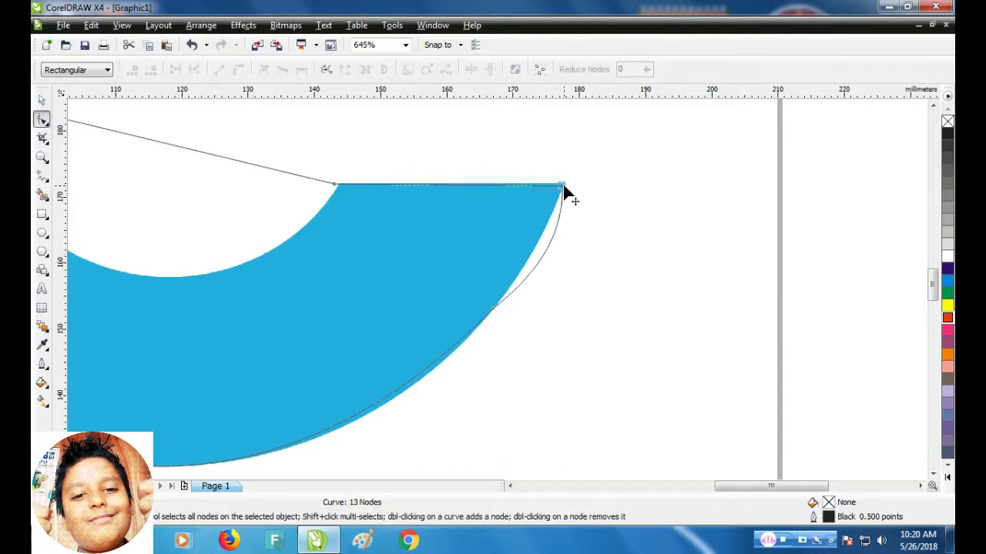
left_click(562, 187)
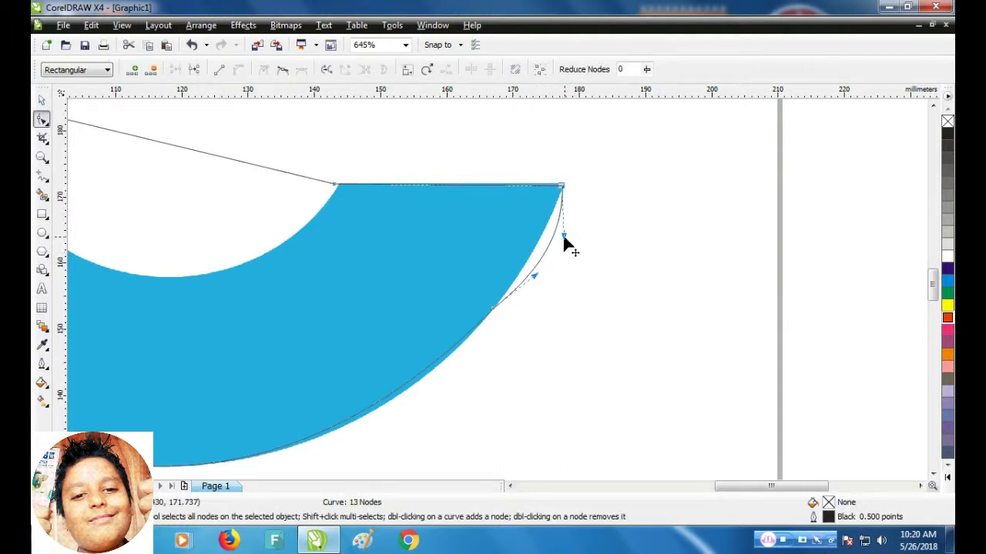
left_click_drag(565, 240, 529, 278)
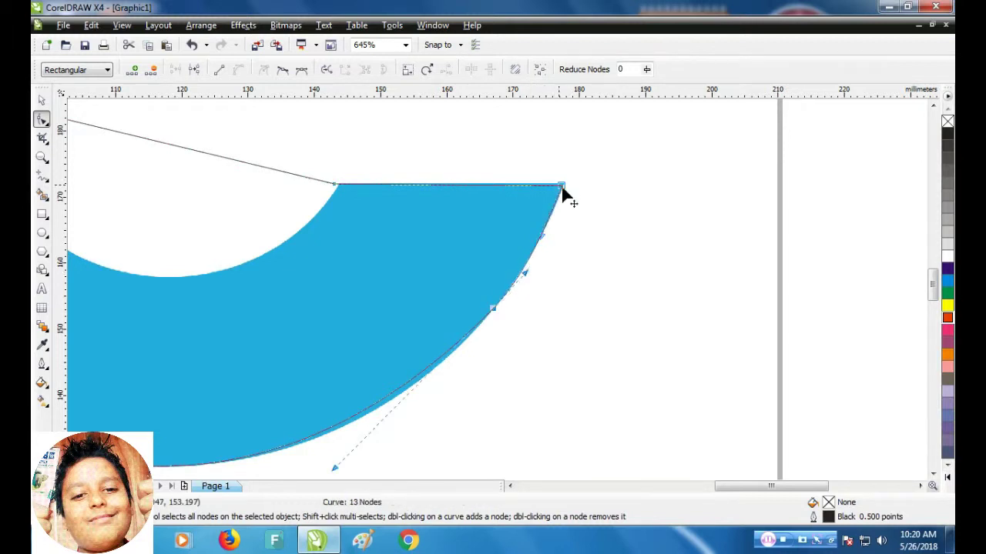
left_click_drag(566, 186, 564, 185)
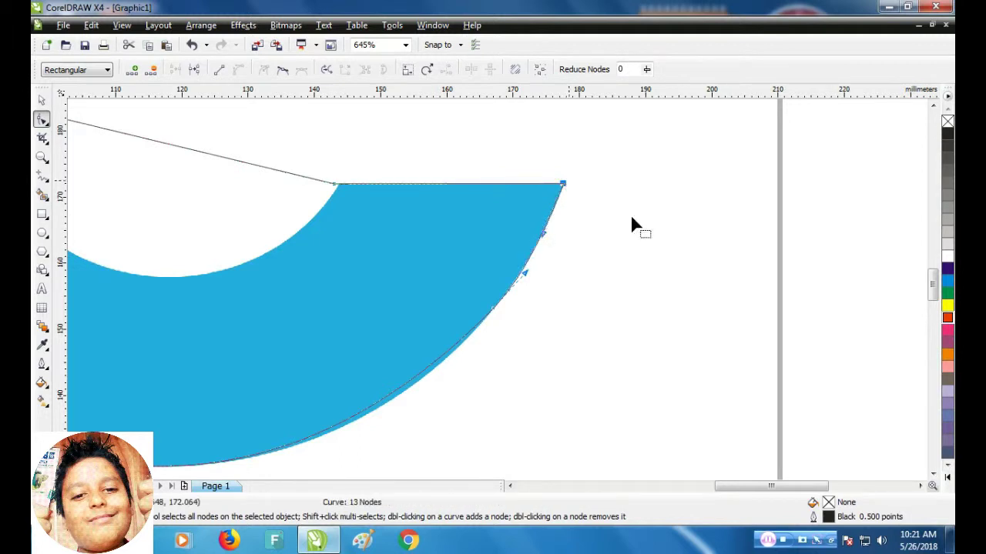
Convert the diagonal segment across the mouth opening to a curve and shape it to the e's lower inner arc.
left_click(42, 157)
right_click(352, 198)
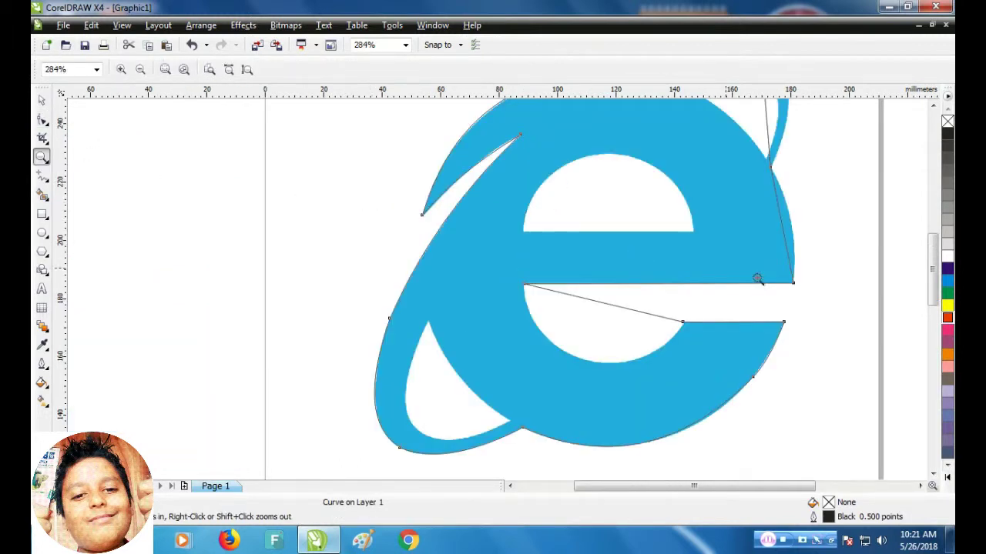
scroll(886, 285, "up", 1)
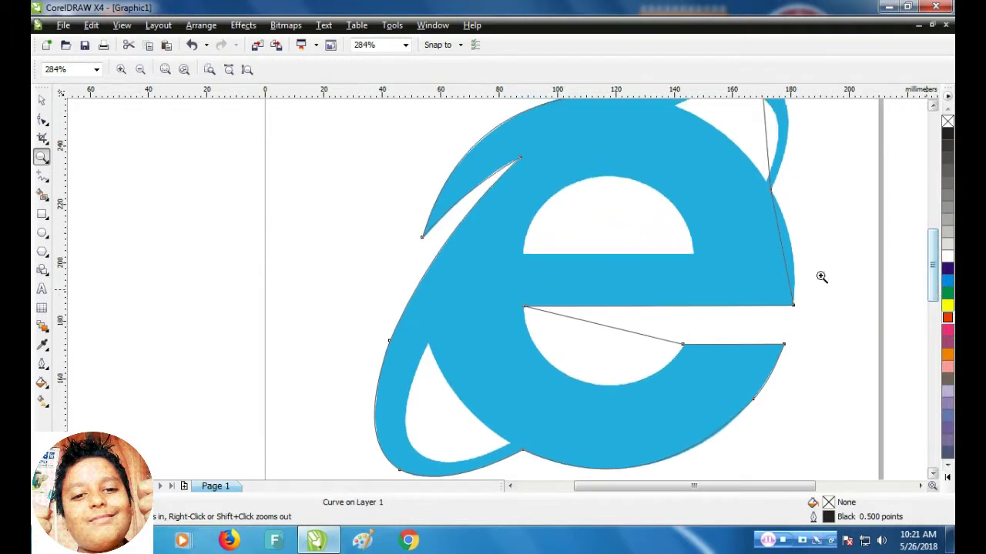
left_click(42, 120)
left_click(598, 324)
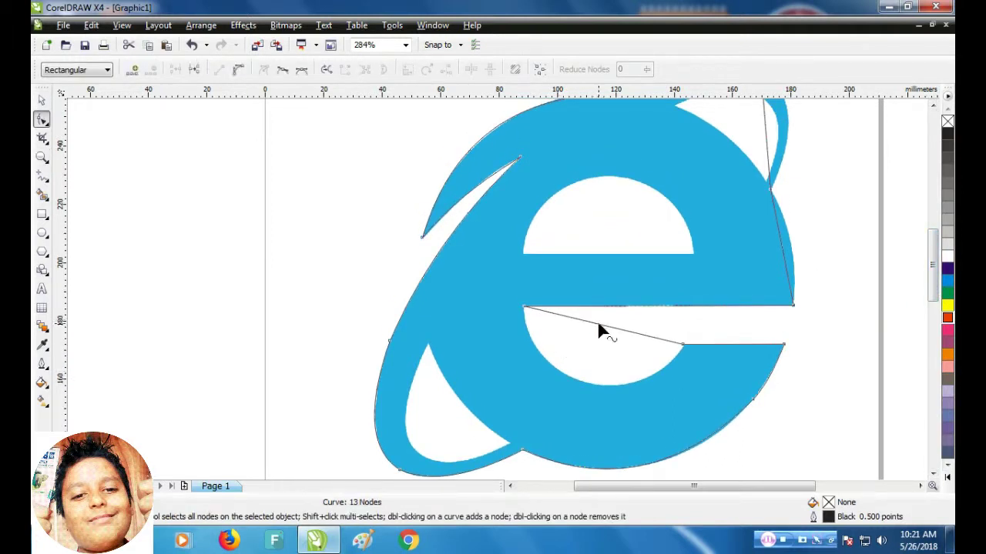
left_click(238, 69)
left_click_drag(608, 327, 631, 421)
left_click_drag(529, 375, 520, 376)
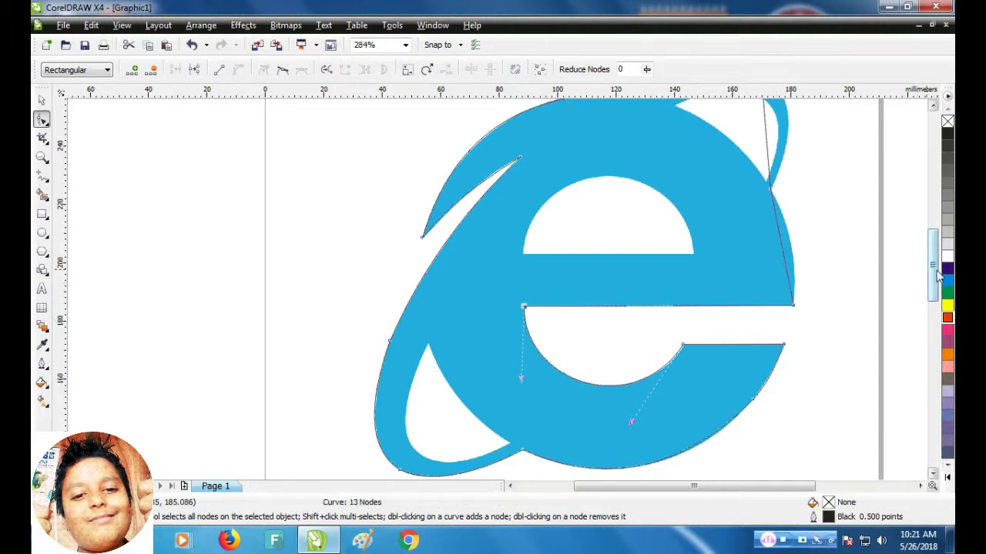
Bend the remaining straight segments along the e's right side and around the upper-right swoosh to the logo's outer edge.
scroll(933, 275, "up", 3)
left_click(780, 344)
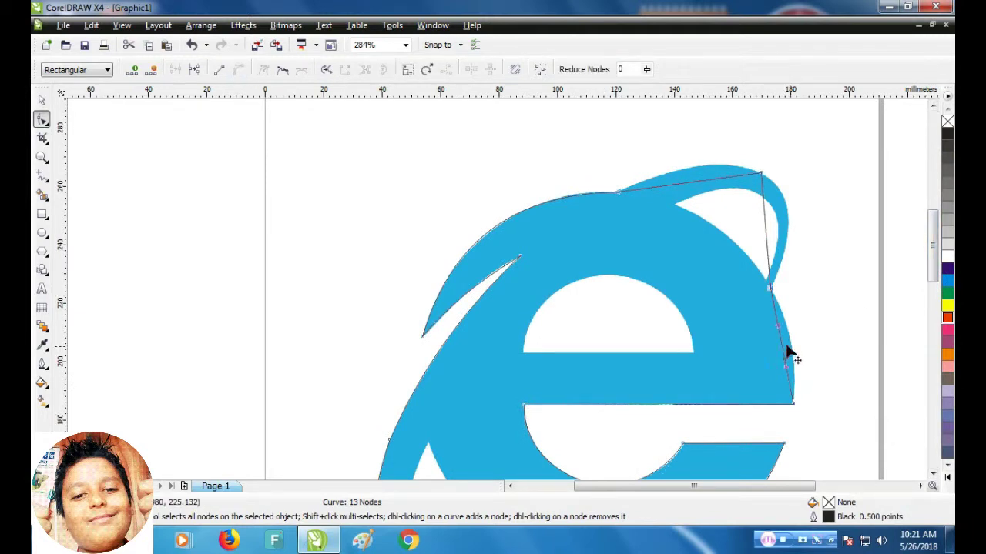
left_click_drag(790, 354, 798, 353)
left_click(766, 236)
left_click_drag(766, 220, 787, 214)
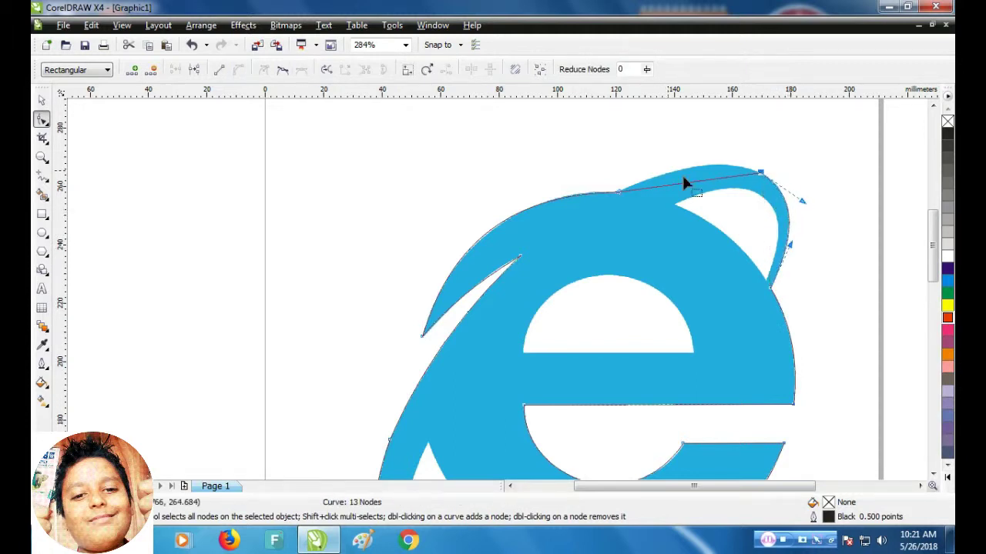
left_click(679, 188)
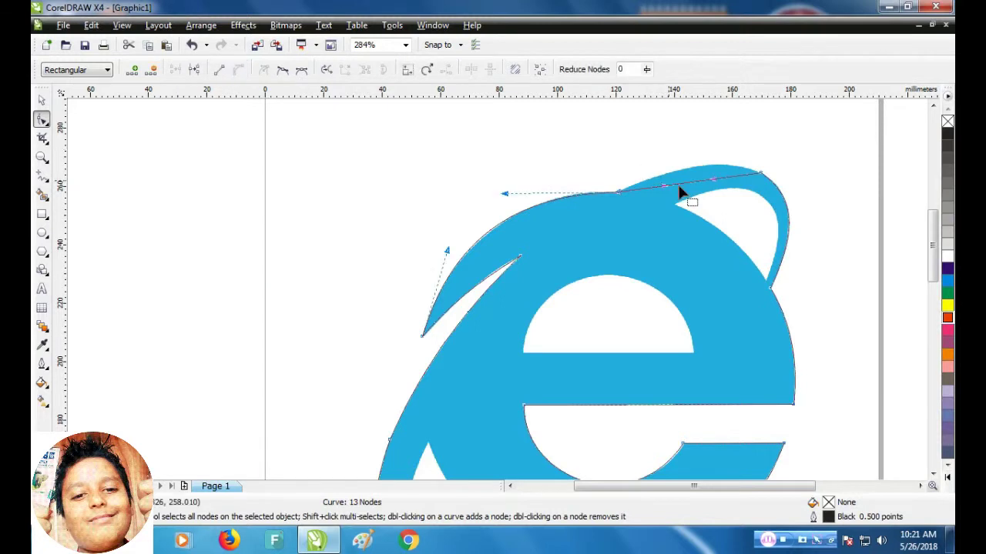
left_click_drag(681, 189, 692, 167)
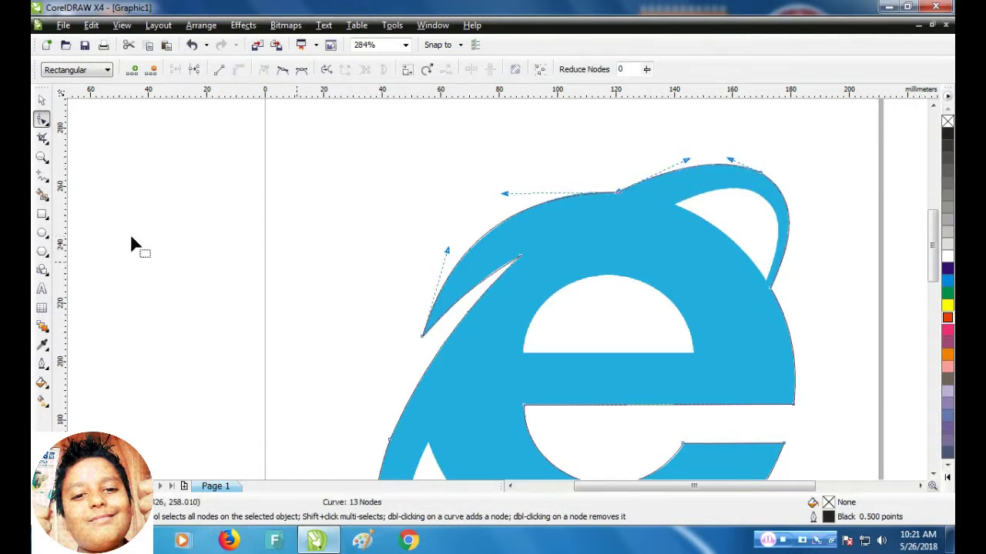
Draw a closed three-point freehand outline about 31 by 28 mm on the corners and upper bend of the upper-right swoosh's white opening.
left_click(42, 157)
left_click_drag(827, 174, 599, 348)
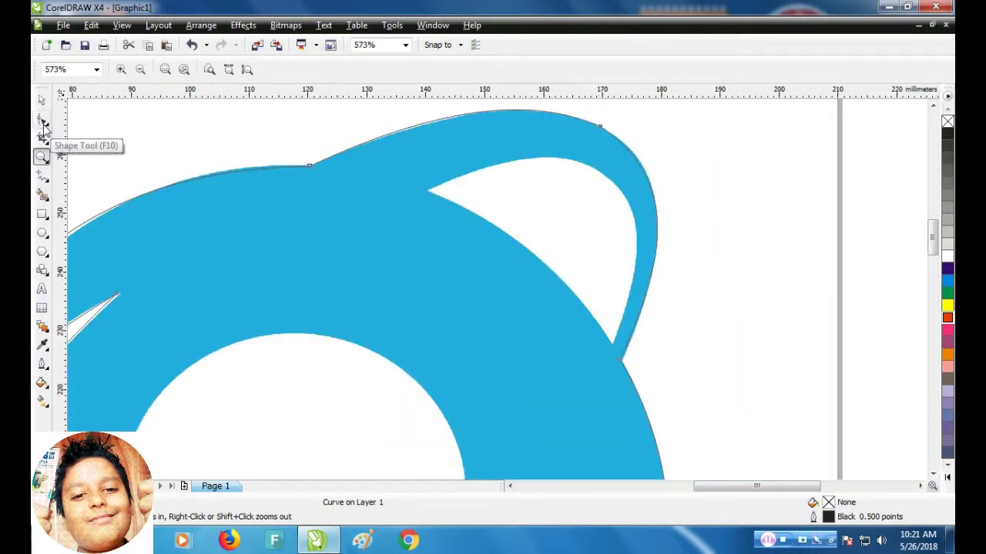
left_click(42, 176)
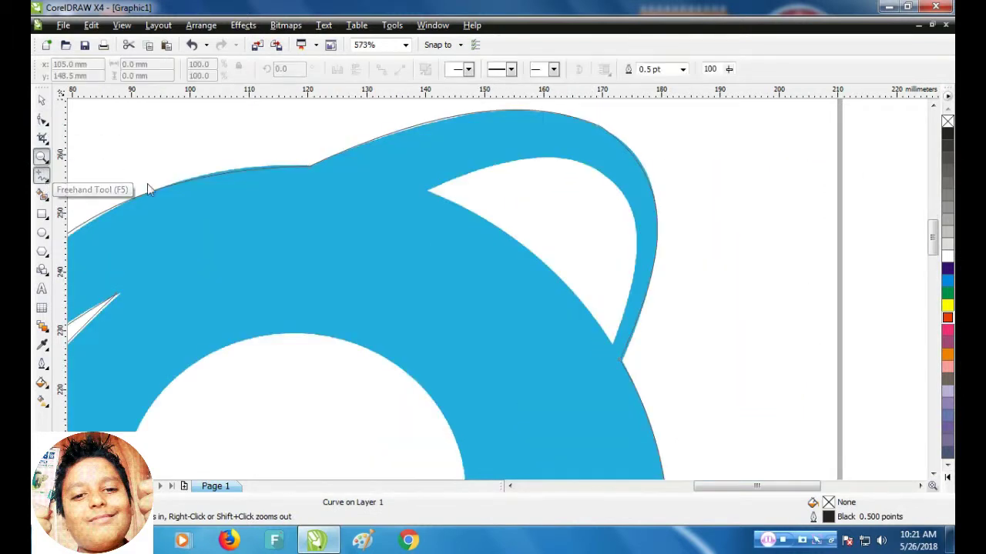
left_click(428, 190)
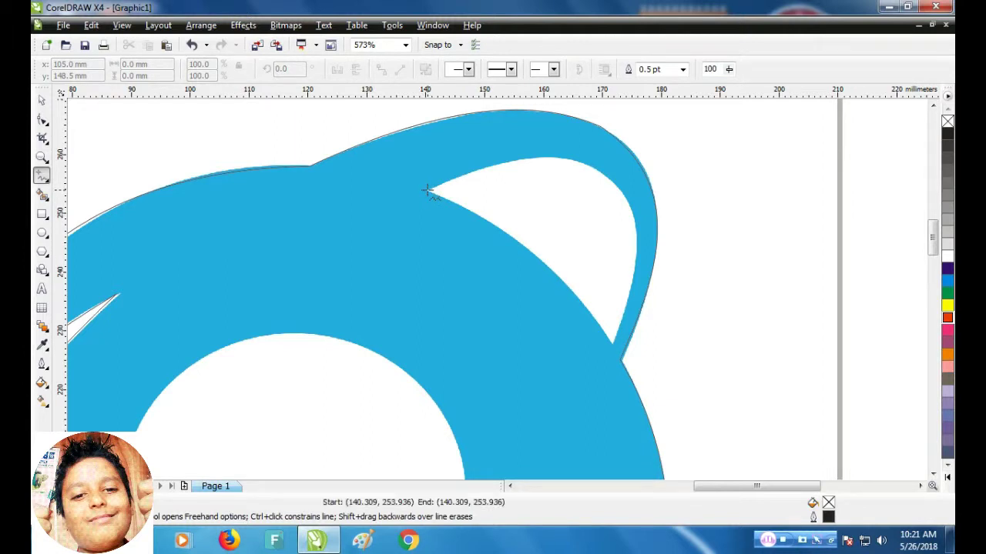
left_click(610, 343)
left_click(608, 177)
left_click(608, 177)
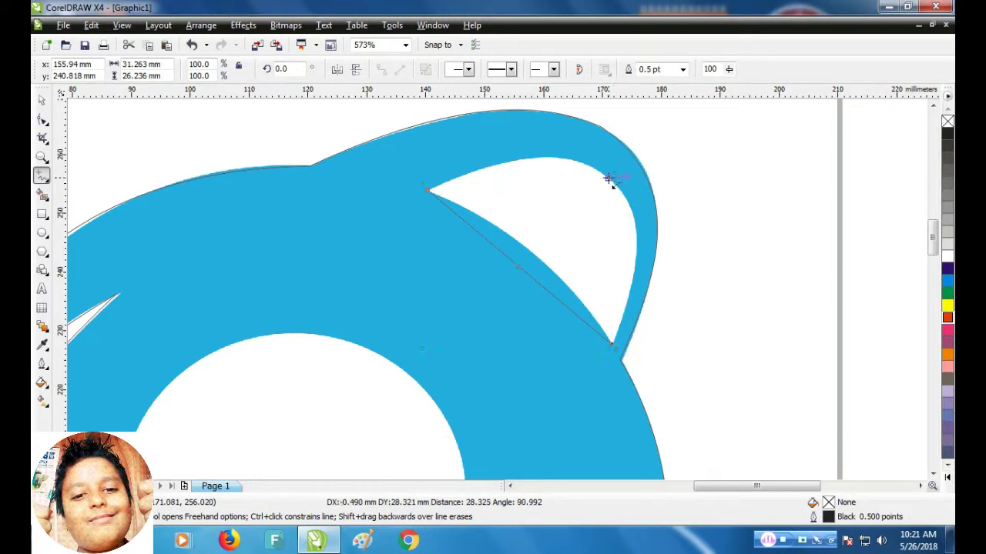
left_click(423, 178)
left_click(428, 189)
Convert the triangle's upper and right segments to curves and bend them to the edge of the swoosh opening.
key("F10")
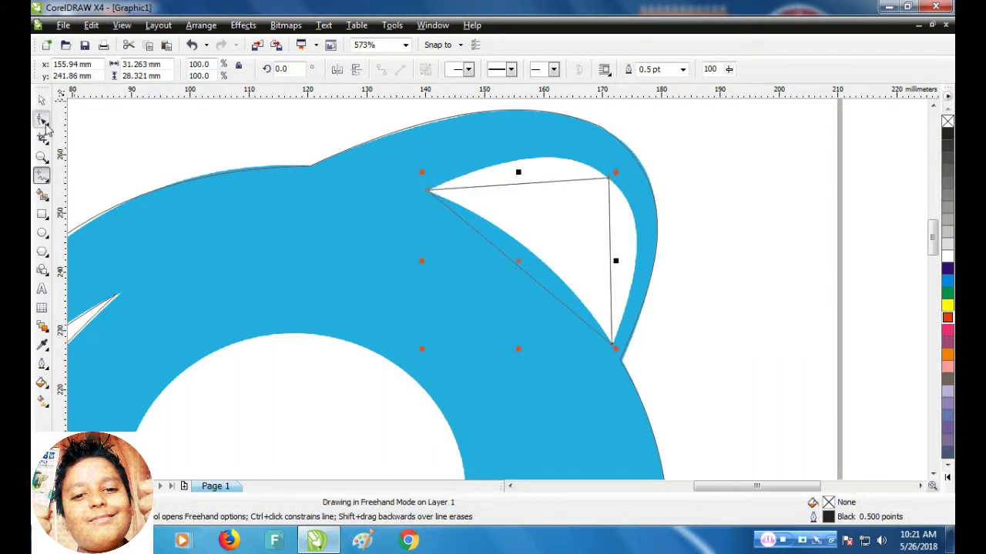
left_click(533, 188)
left_click(238, 70)
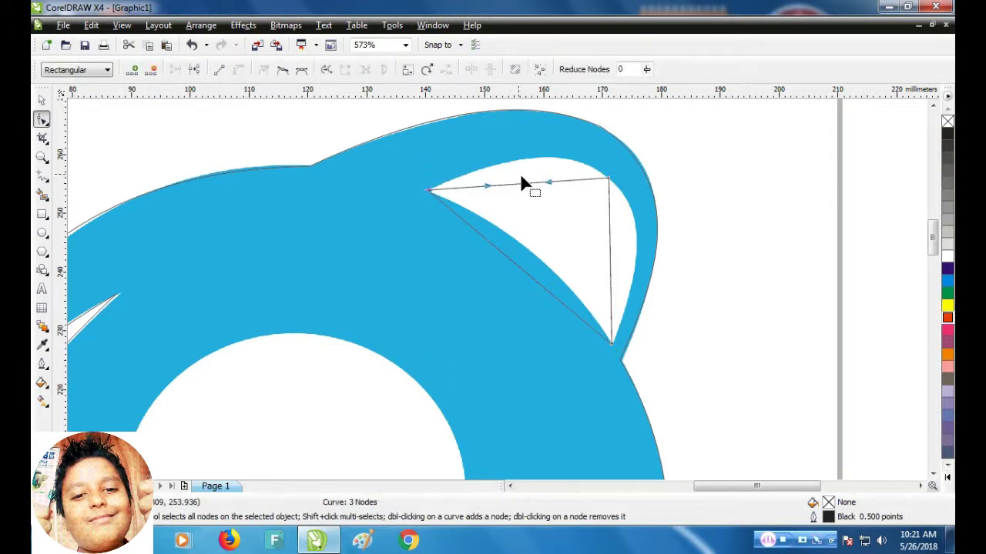
left_click_drag(521, 186, 539, 155)
left_click(609, 264)
left_click(238, 69)
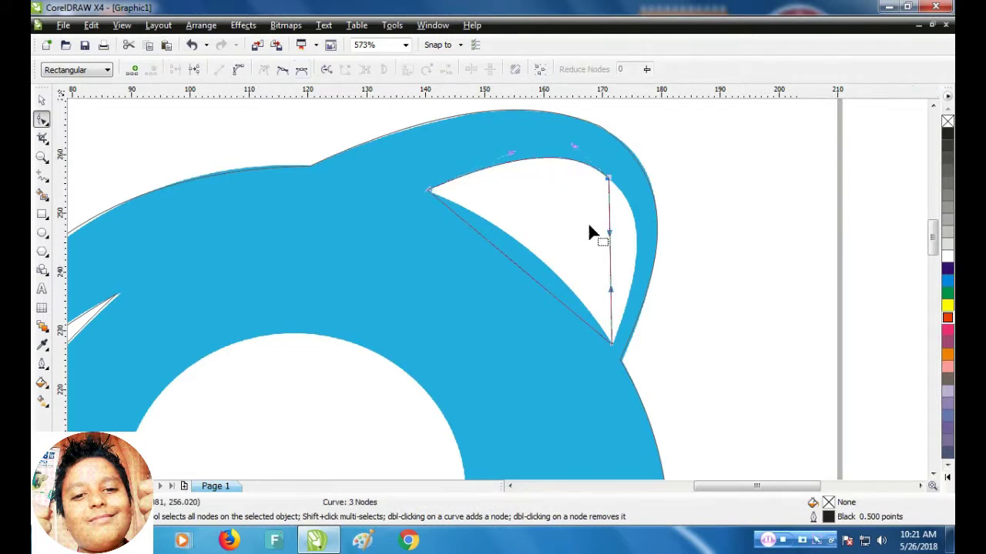
left_click_drag(614, 245, 633, 233)
Convert the triangle's long diagonal segment to a curve and adjust its handles to follow the opening's lower edge.
left_click(506, 262)
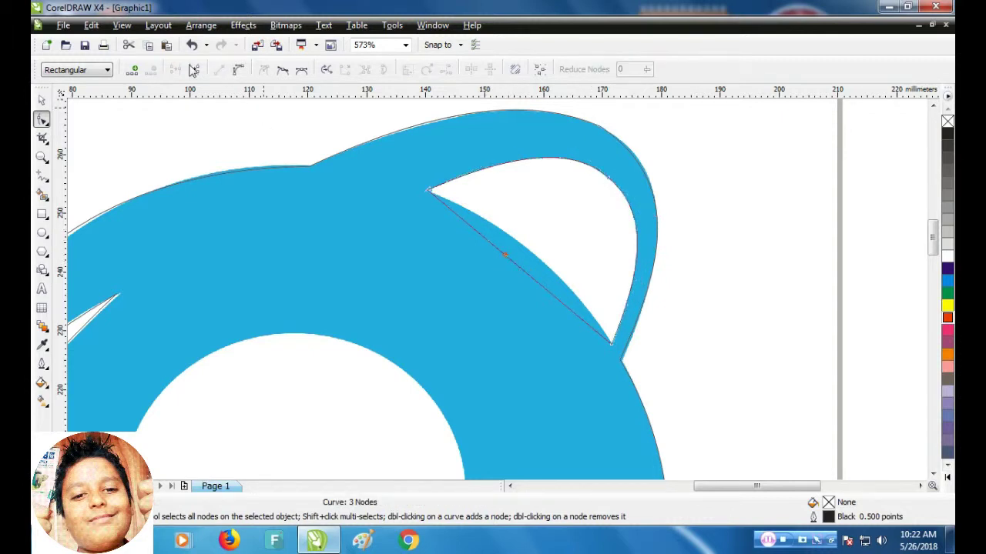
left_click(238, 70)
left_click_drag(518, 273, 530, 255)
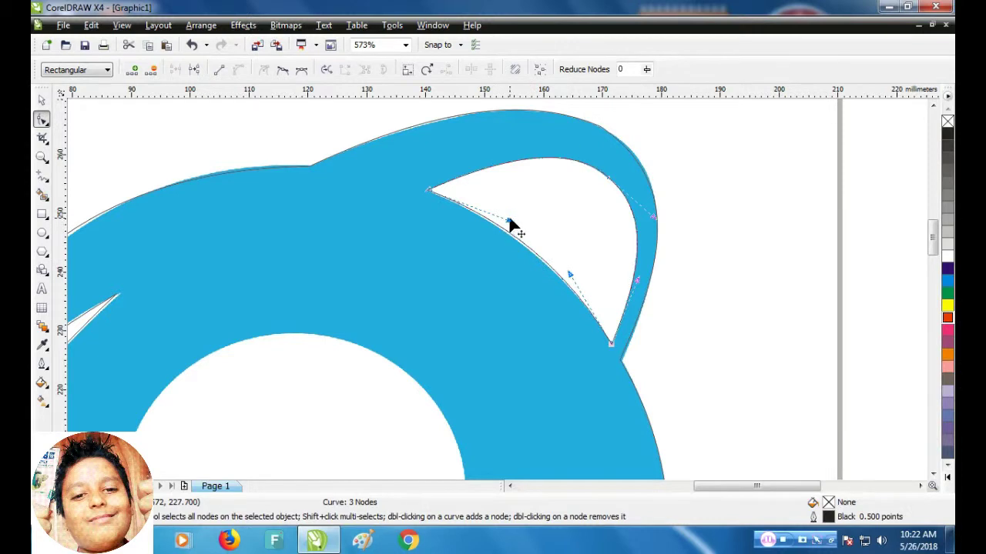
left_click_drag(507, 221, 505, 221)
left_click_drag(570, 273, 568, 273)
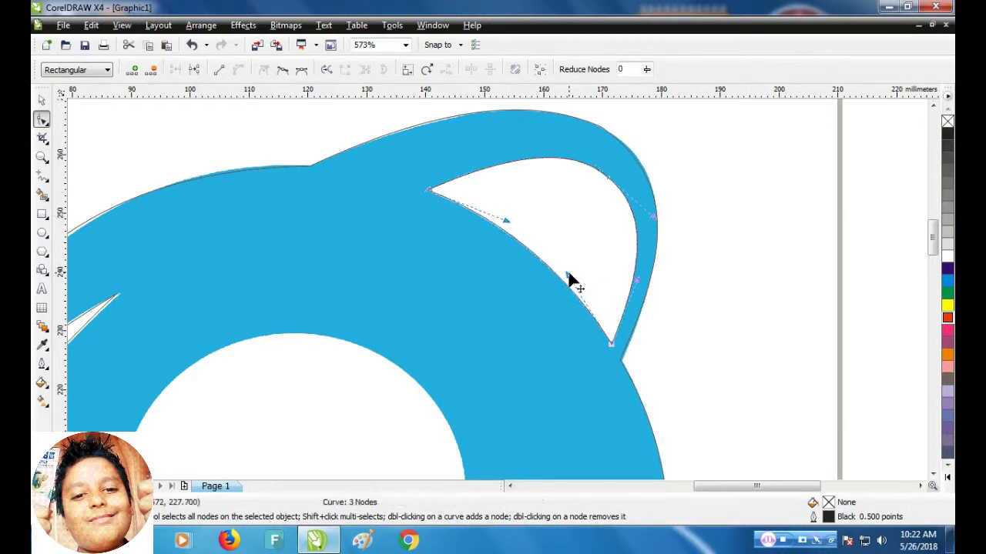
Draw a closed freehand triangle about 58 by 27 mm on the base corners and top of the e's half-round opening.
left_click(41, 157)
right_click(459, 396)
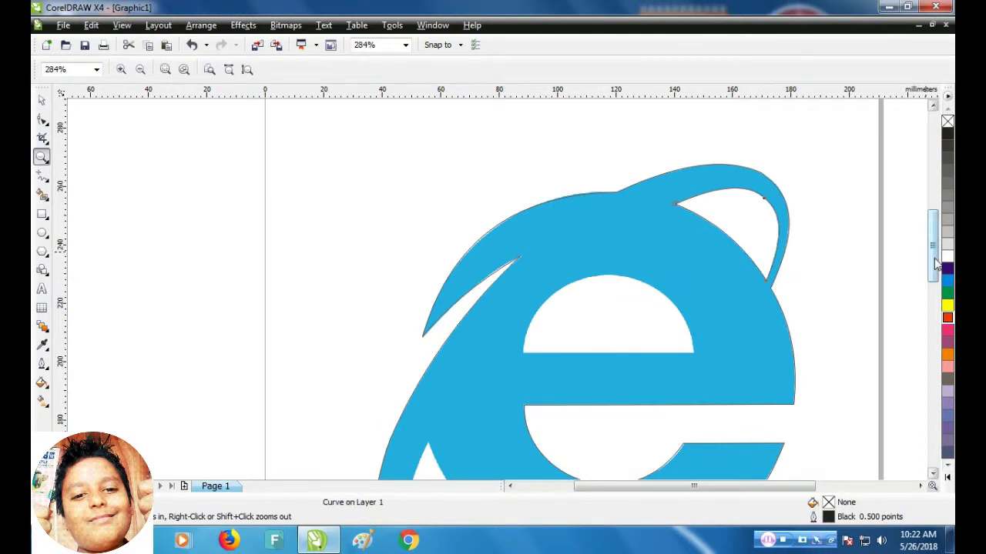
left_click(933, 474)
left_click_drag(515, 308, 515, 308)
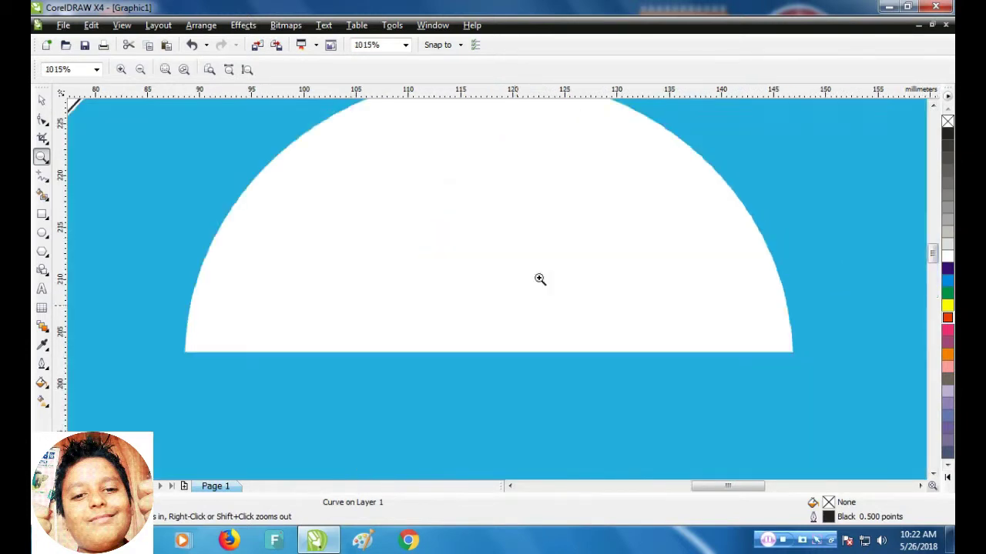
left_click_drag(933, 268, 932, 255)
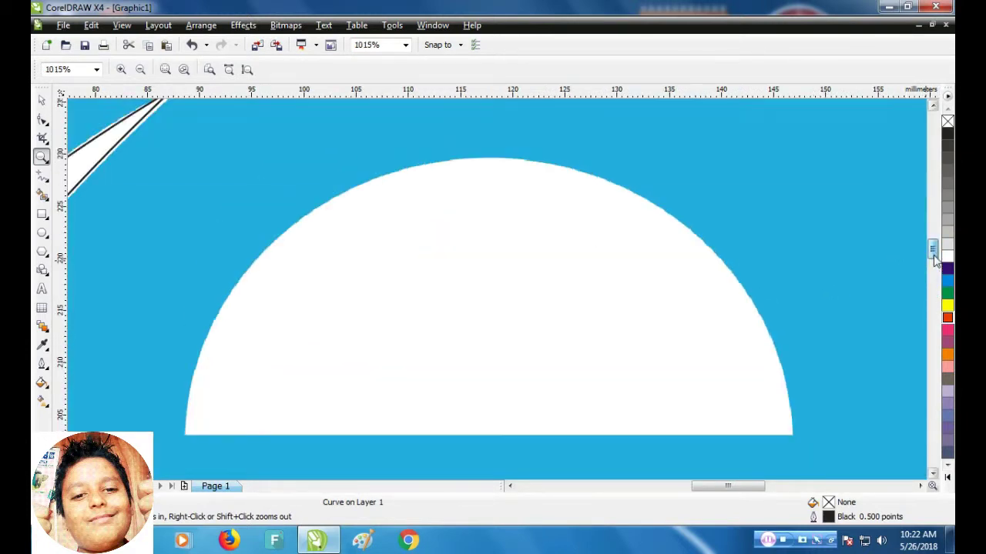
left_click(42, 174)
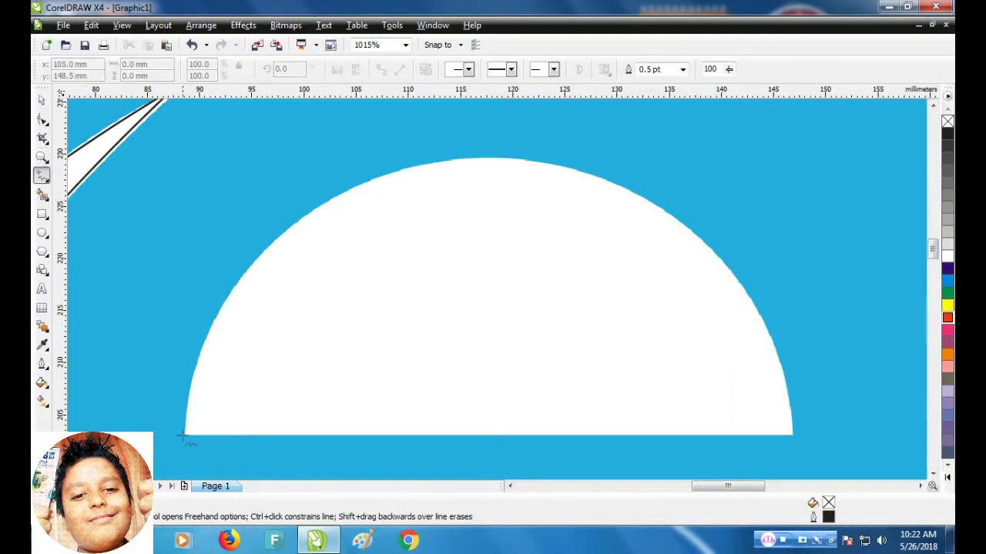
left_click(187, 436)
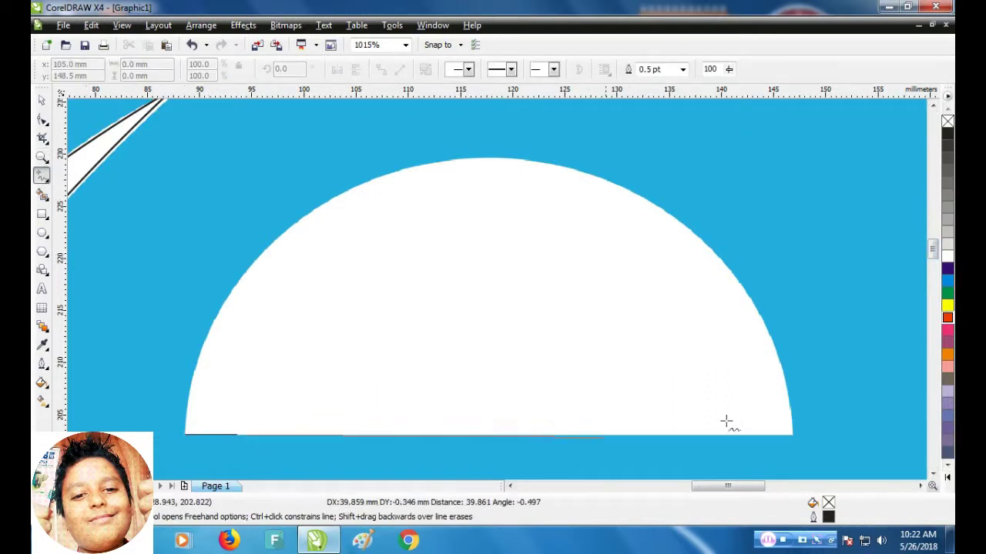
left_click(793, 436)
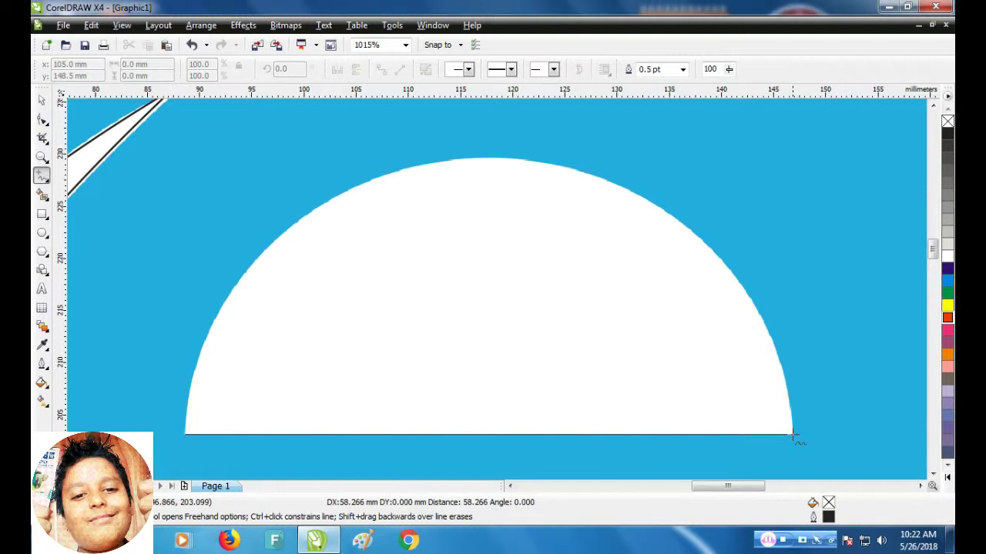
left_click(793, 436)
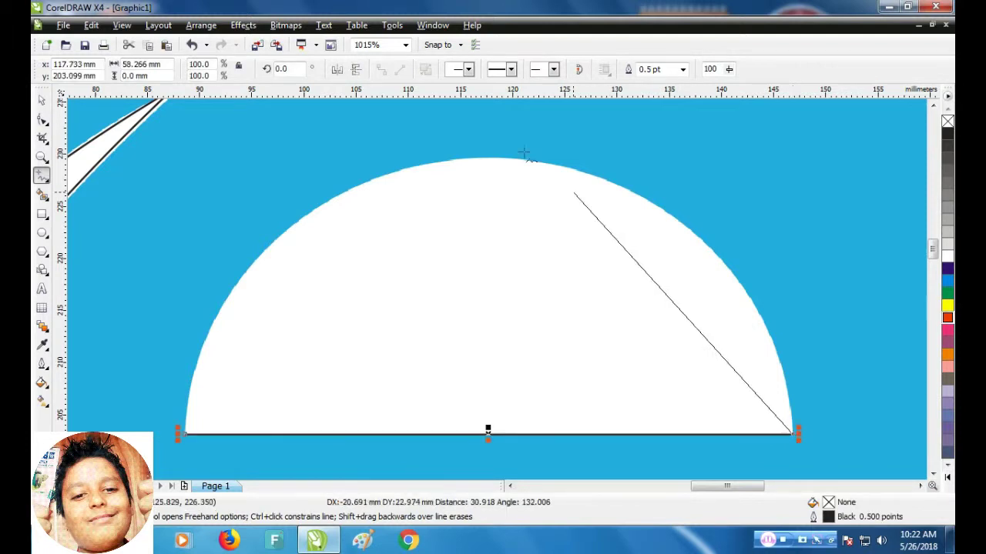
double_click(478, 159)
left_click(187, 434)
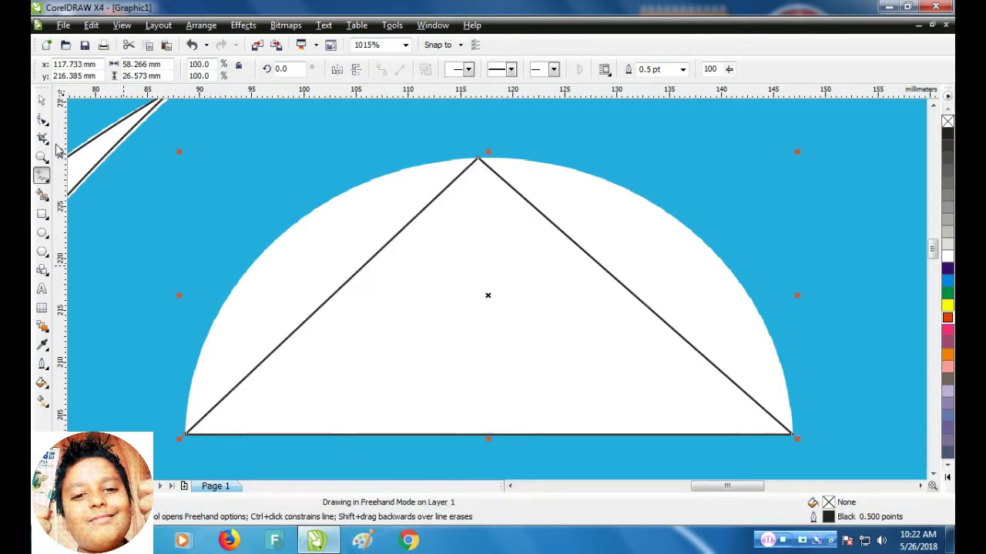
Convert the left side of the half-round opening's triangle to a curve and shape its handles to the left arc.
left_click(42, 119)
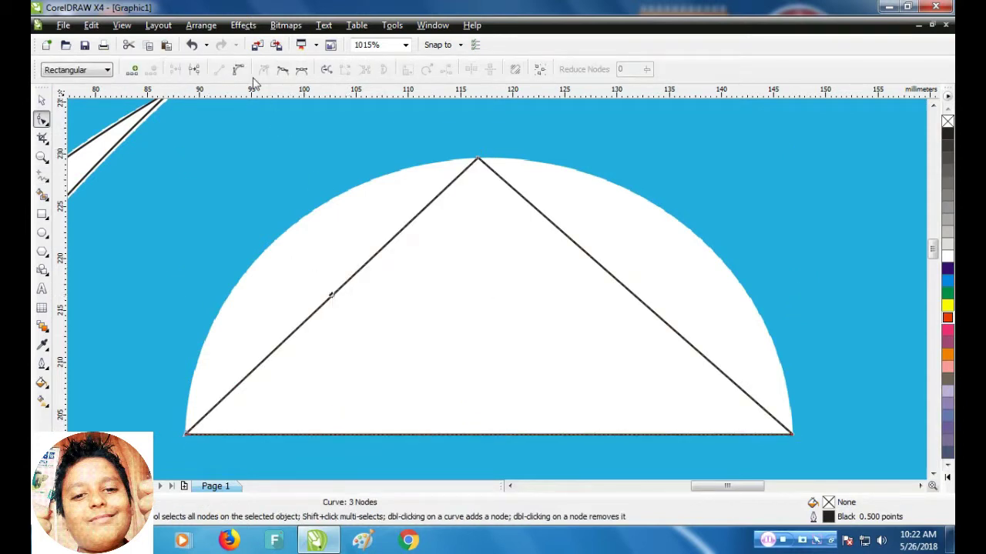
left_click_drag(341, 293, 275, 245)
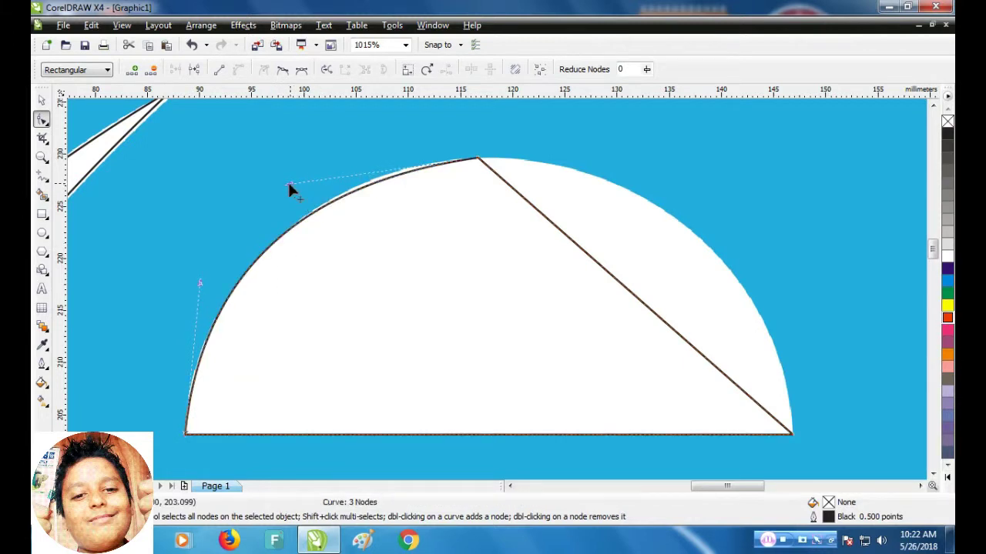
left_click_drag(288, 184, 313, 162)
left_click_drag(199, 285, 193, 283)
Convert the right side of the half-round opening's triangle to a curve and bend it to match the right arc.
left_click(609, 273)
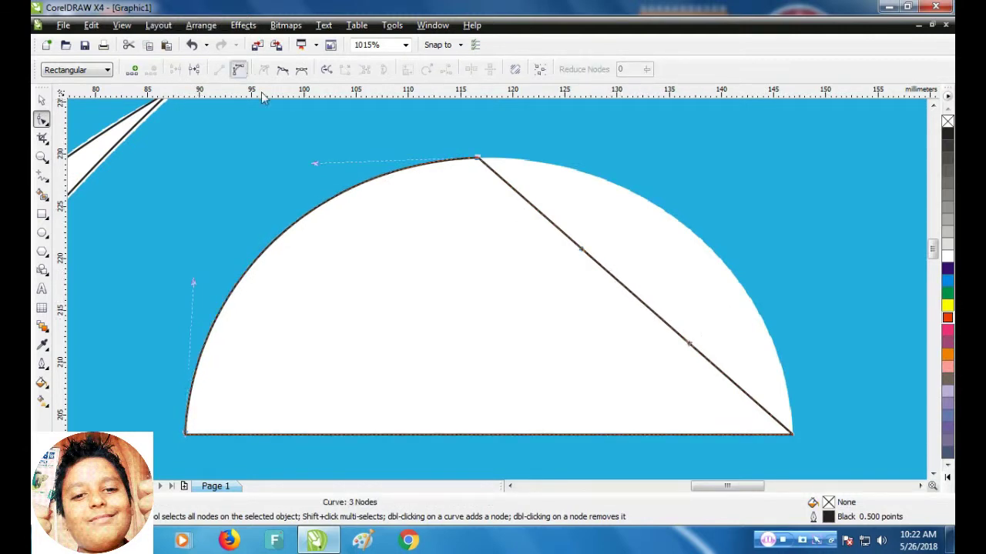
left_click(238, 69)
left_click_drag(633, 297, 693, 237)
left_click_drag(697, 242, 700, 239)
left_click_drag(676, 177, 667, 162)
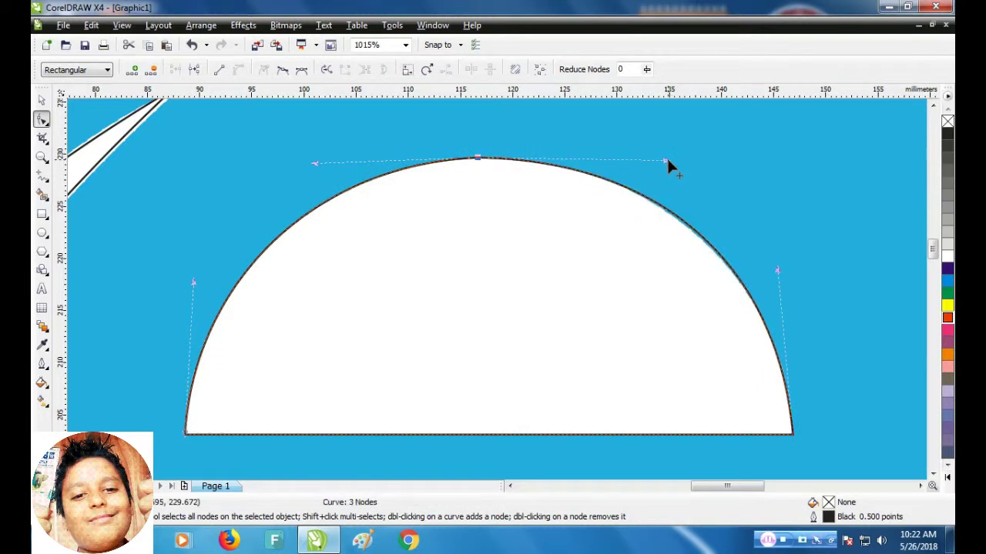
left_click(580, 337)
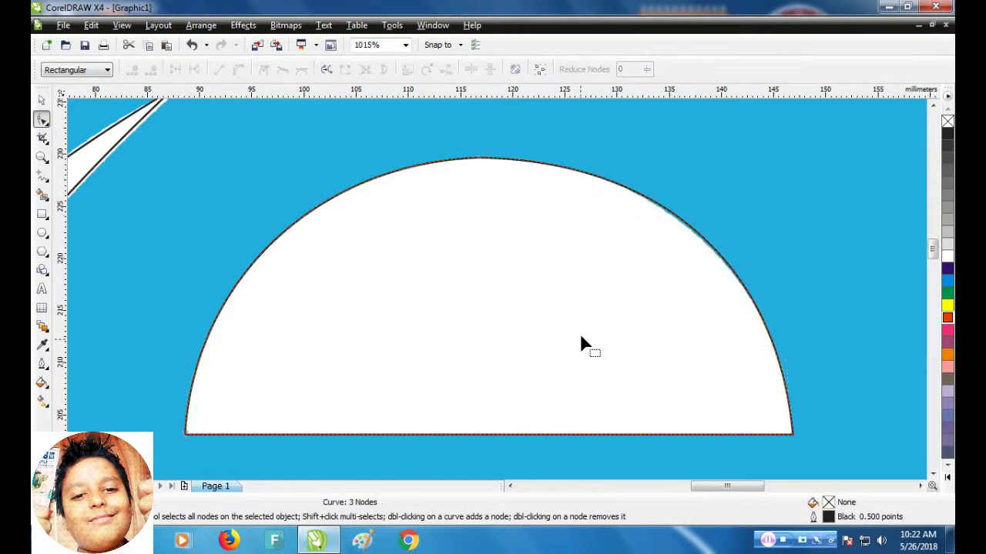
Make the top node of the half-round outline smooth and level its handles so both arcs join evenly.
left_click(479, 159)
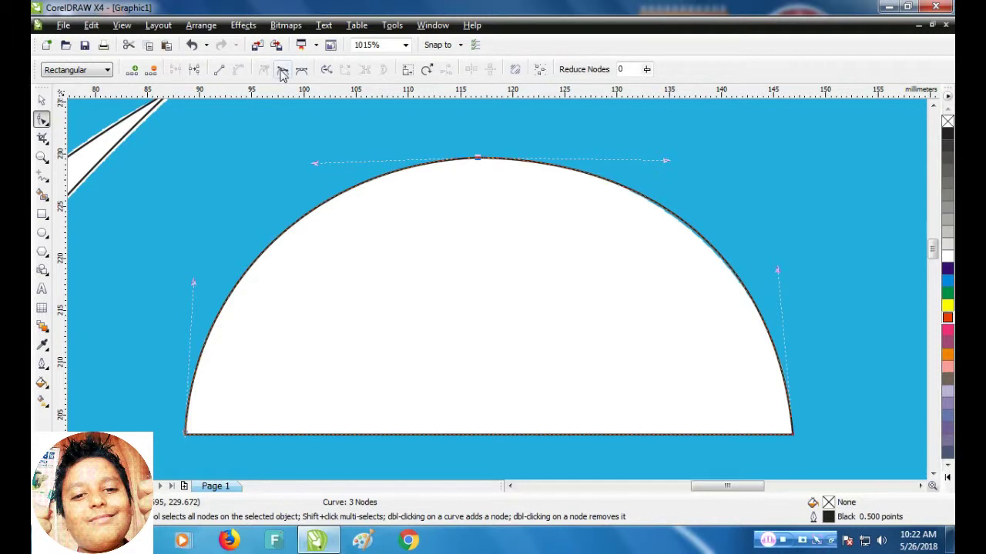
left_click(285, 73)
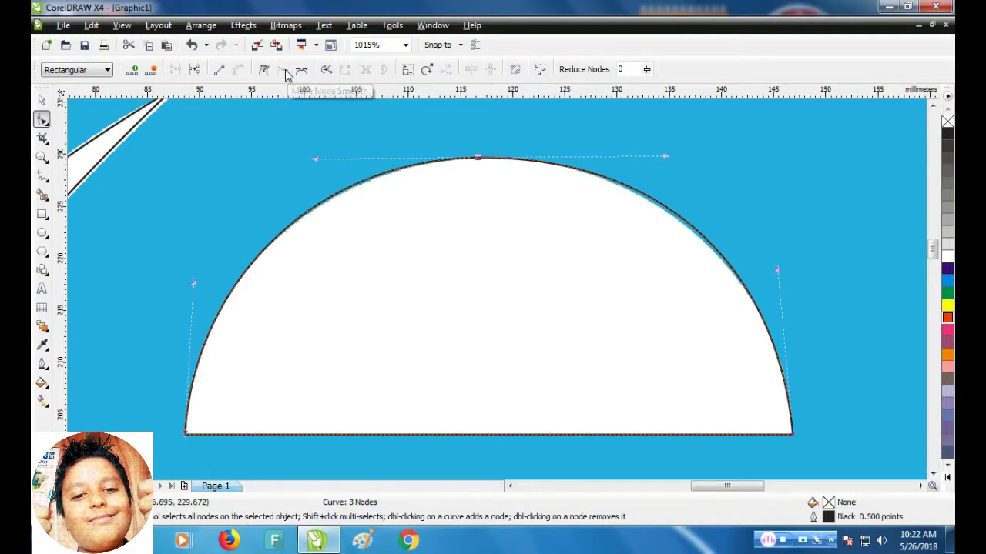
left_click(520, 288)
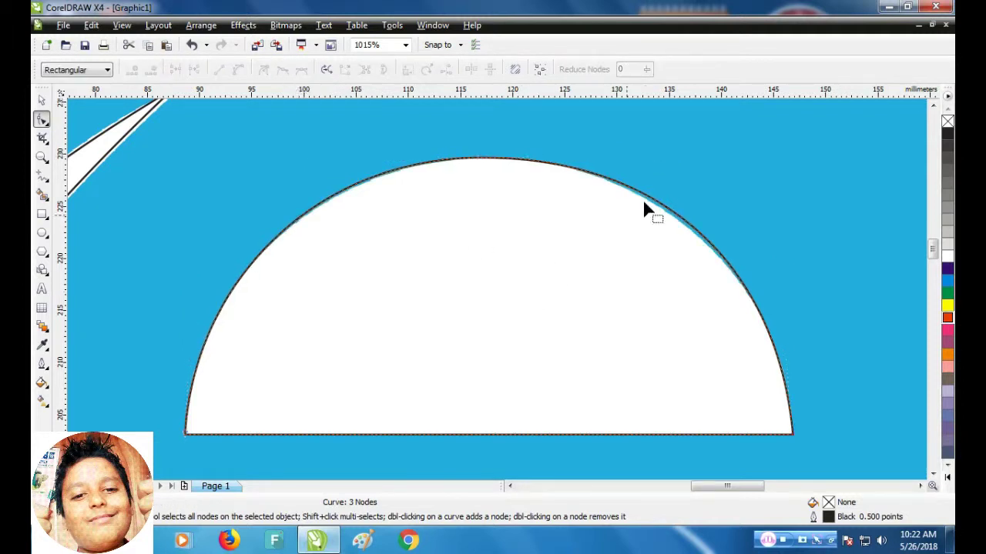
left_click(477, 159)
left_click_drag(665, 155, 662, 157)
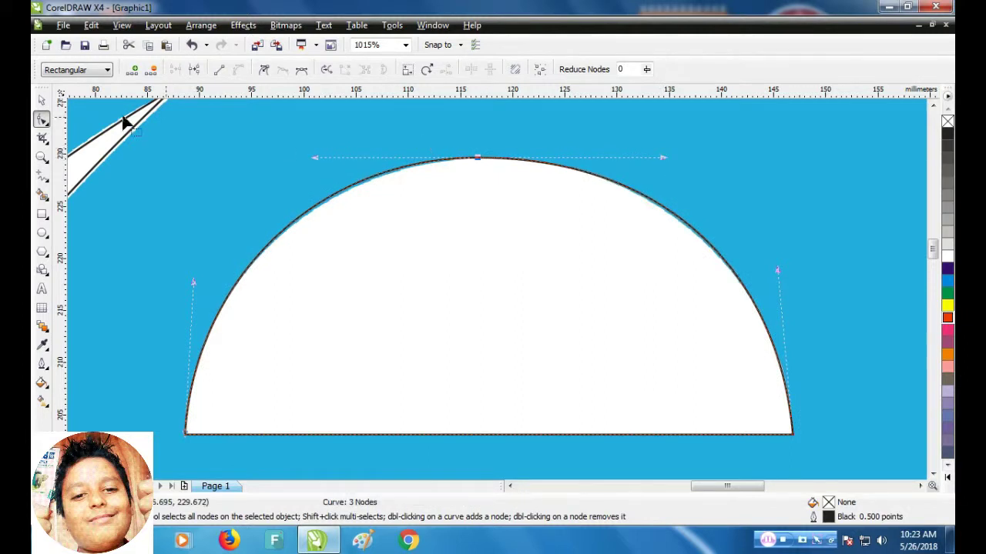
Adjust the curve handle on the outer outline's lower-left segment to match the logo's outer left edge.
left_click(42, 158)
right_click(573, 374)
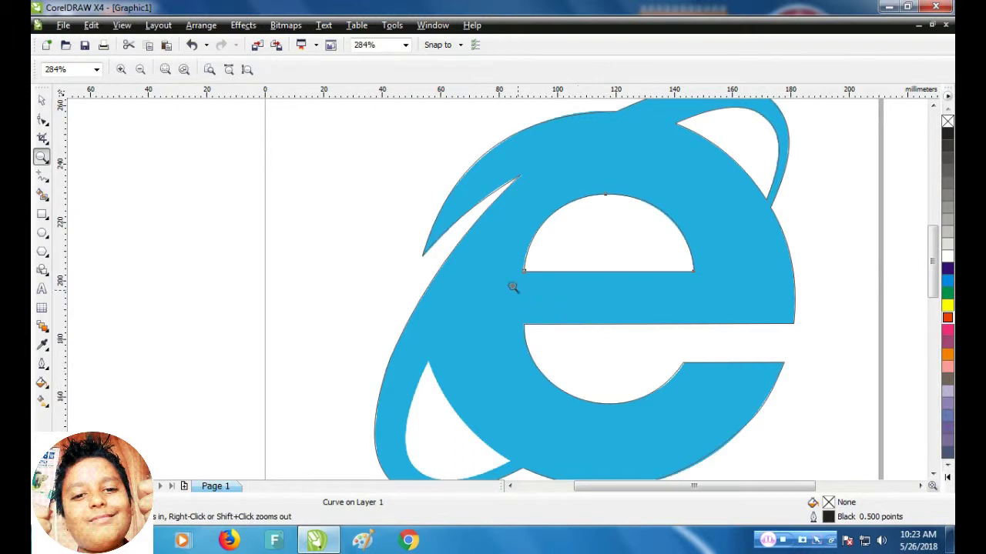
left_click_drag(554, 258, 368, 430)
right_click(534, 378)
right_click(546, 392)
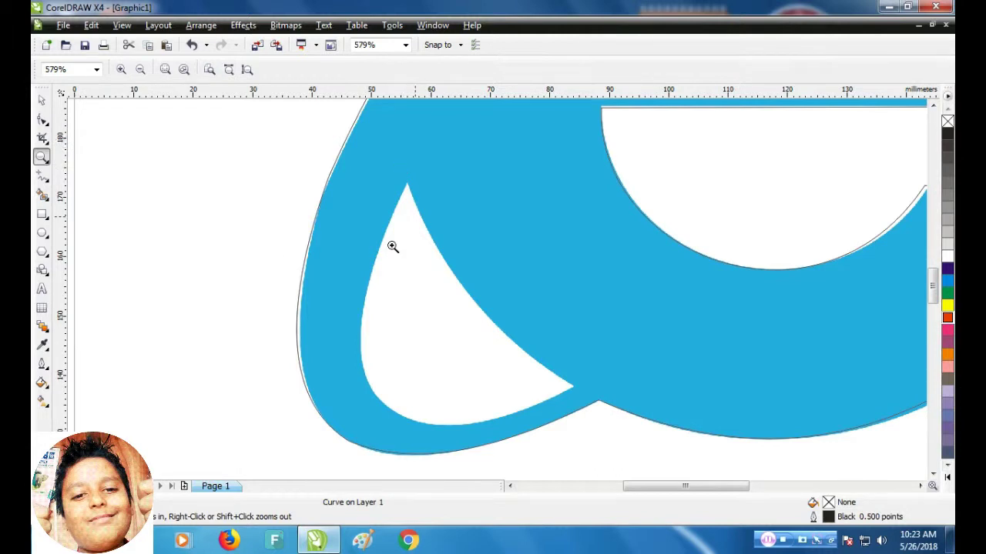
left_click(42, 120)
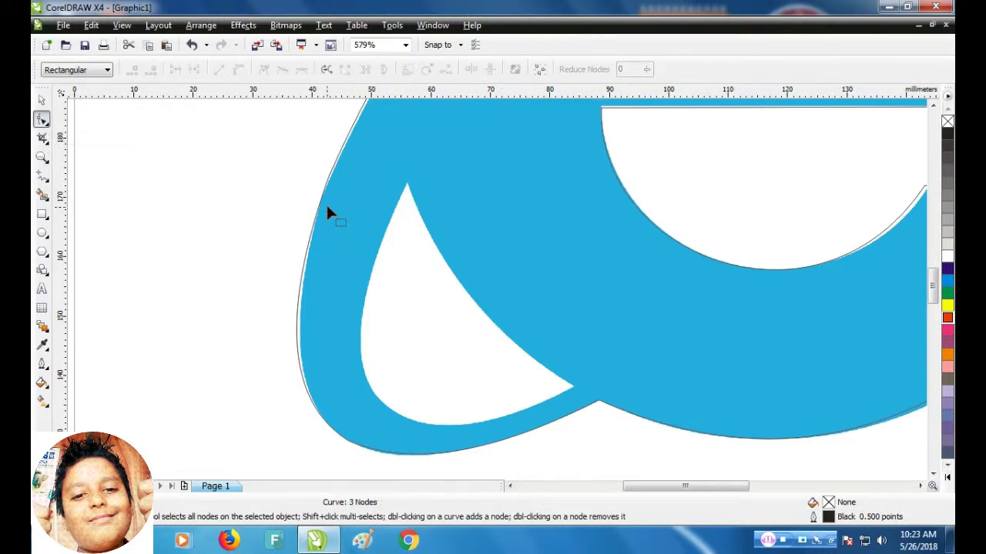
left_click(347, 443)
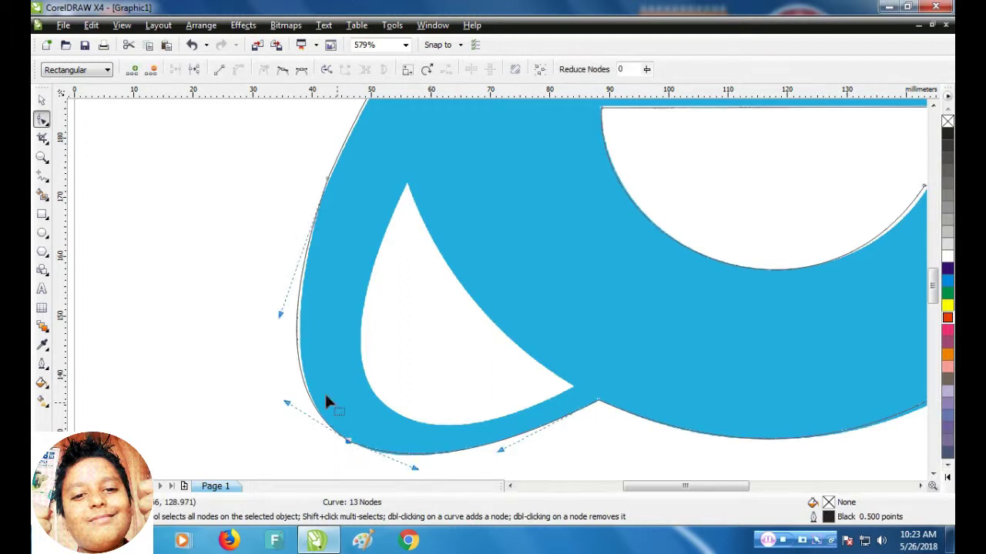
left_click_drag(281, 316, 289, 318)
Move the outline node at the inner end of the e's mouth onto the logo's corner.
scroll(932, 294, "up", 2)
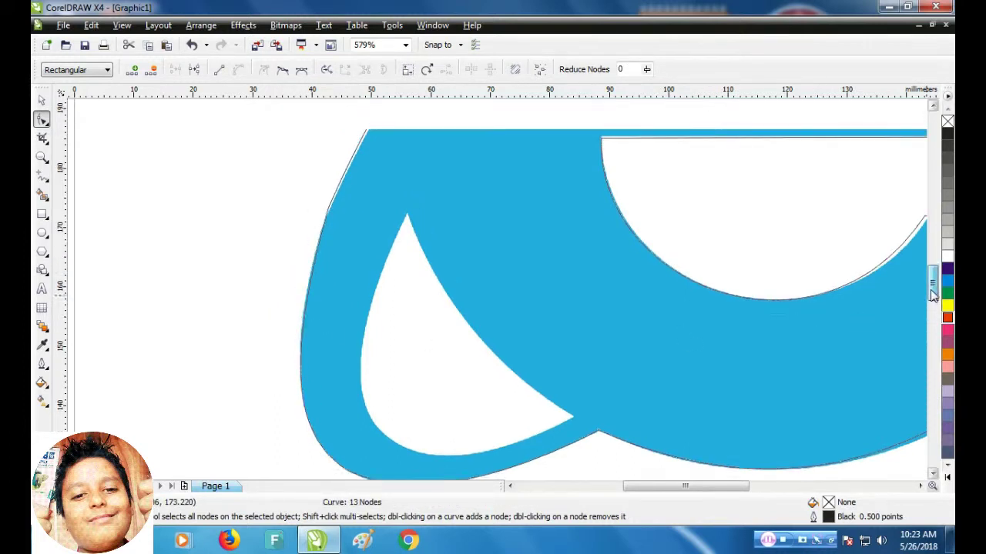
mouse_move(651, 485)
left_mouse_down()
mouse_move(748, 469)
mouse_move(761, 479)
left_mouse_up()
left_click_drag(262, 246, 265, 246)
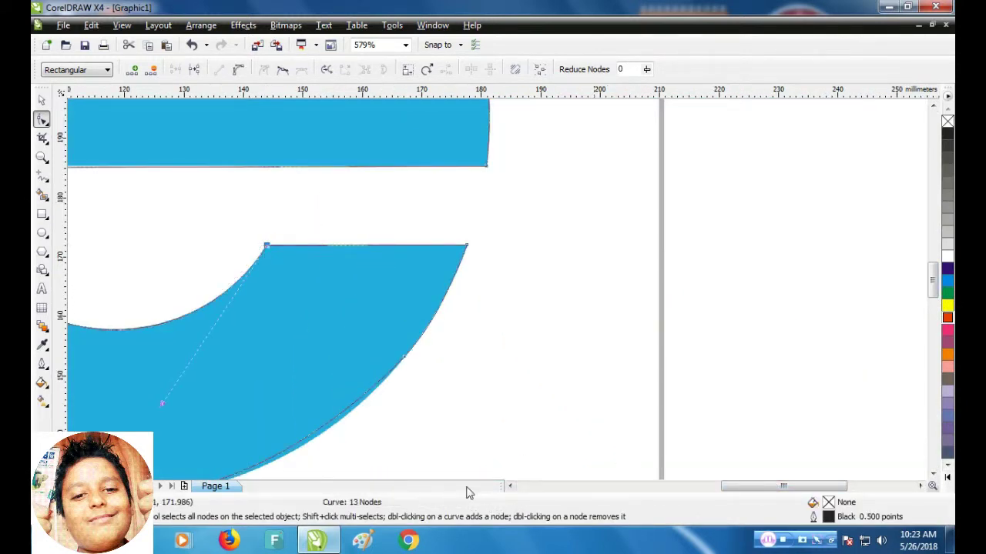
Adjust the curve handle of the outer outline's lower-right arc to follow the bottom of the e.
left_click_drag(781, 486, 744, 486)
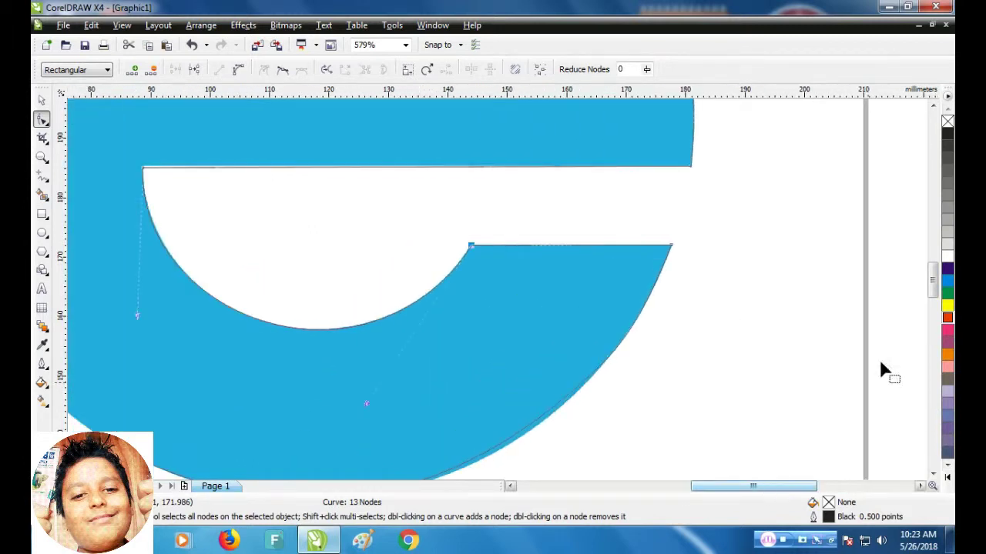
left_click_drag(933, 289, 934, 301)
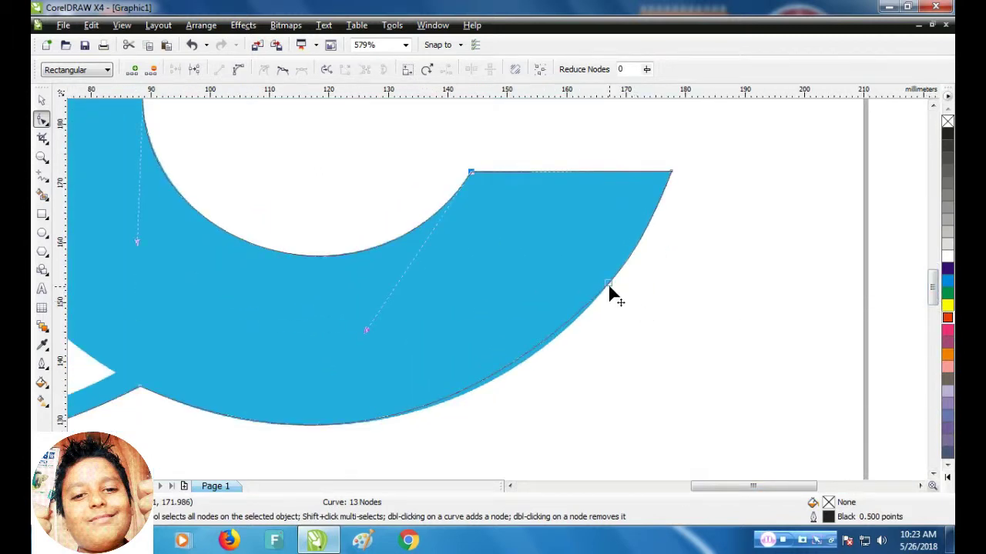
left_click_drag(466, 427, 479, 429)
Move the outer outline's node where the upper-right loop meets the e's body onto the logo's notch.
left_click_drag(934, 287, 932, 235)
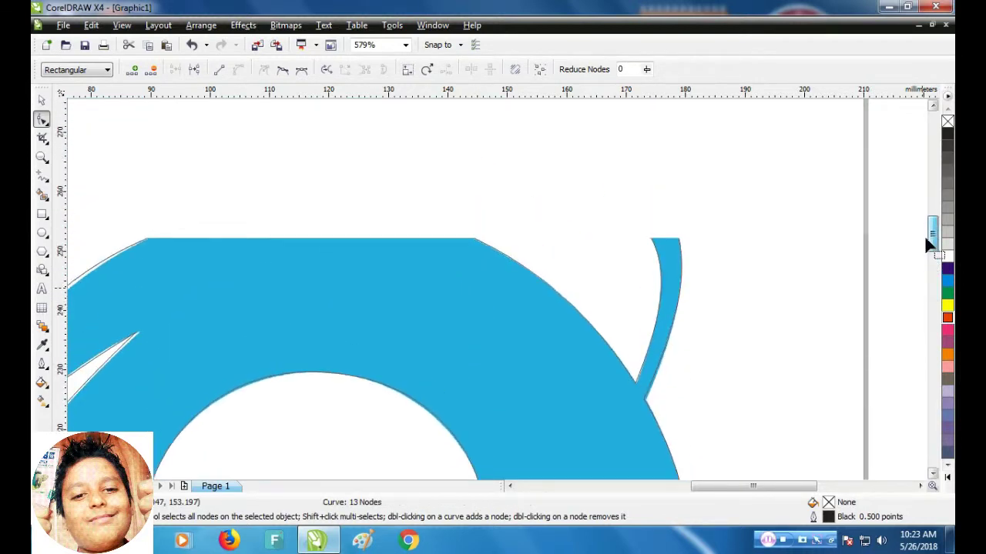
left_click(42, 157)
left_click(653, 402)
left_click(42, 120)
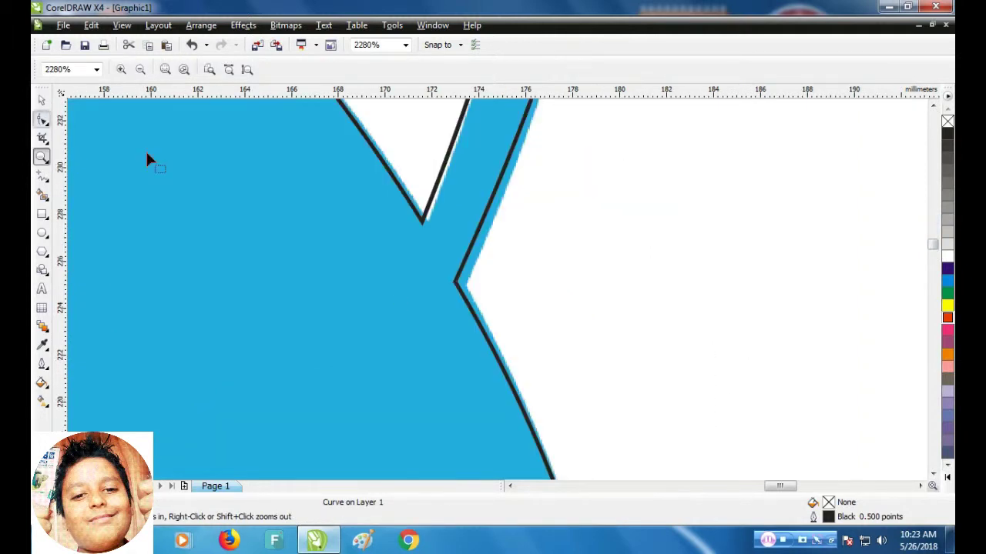
left_click_drag(457, 283, 470, 284)
Adjust both curve handles of the notch node to fit the e's right edge and the loop's outer edge.
scroll(496, 287, "down", 2)
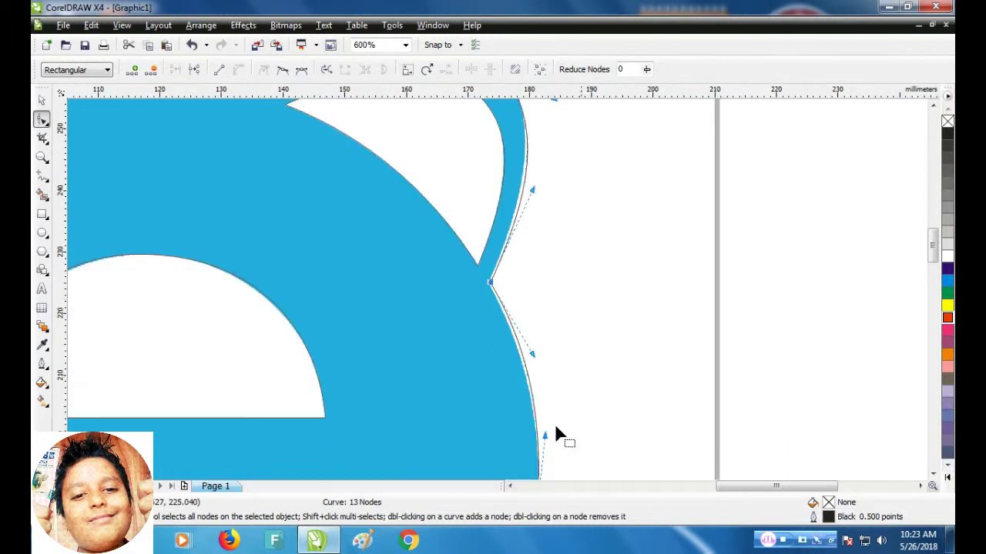
left_click_drag(532, 354, 526, 354)
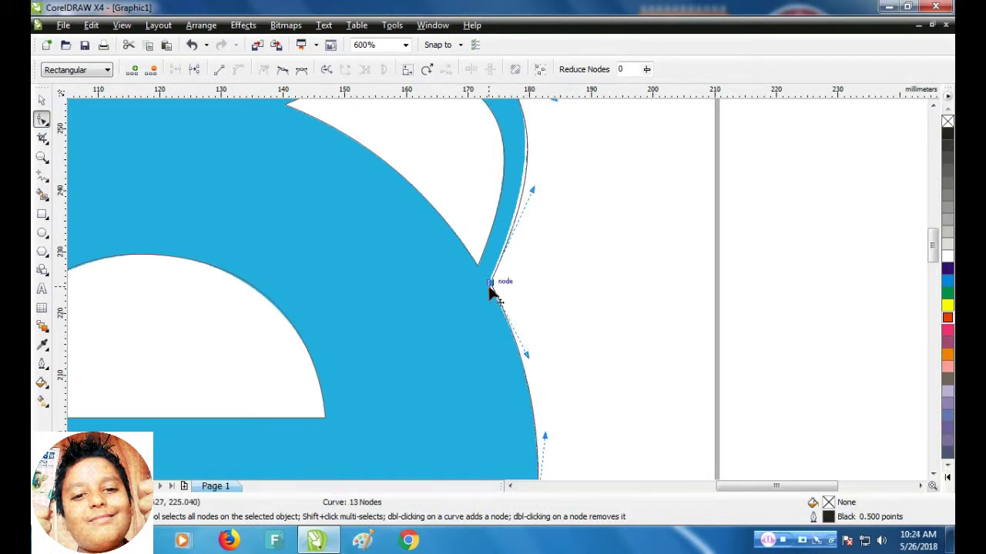
scroll(774, 327, "up", 3)
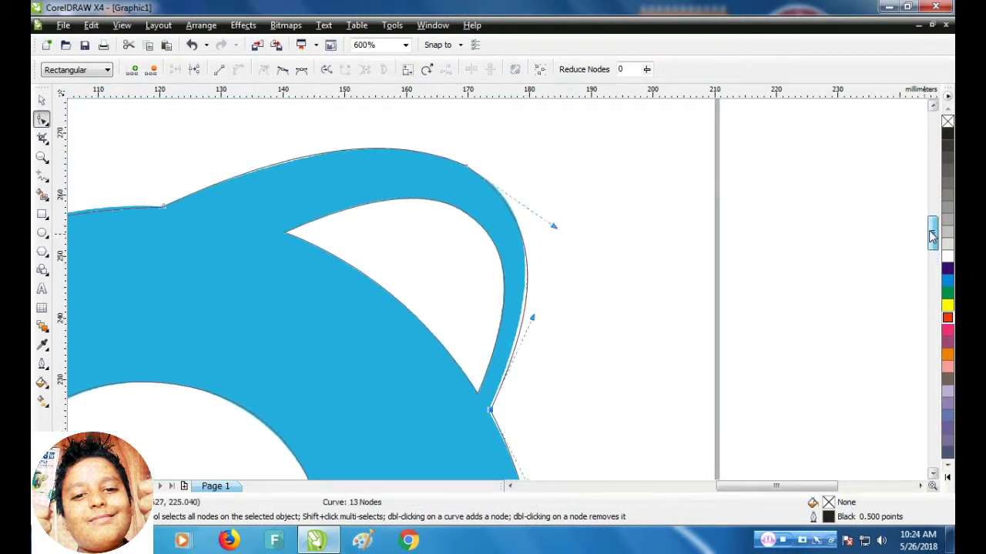
left_click_drag(534, 312, 528, 314)
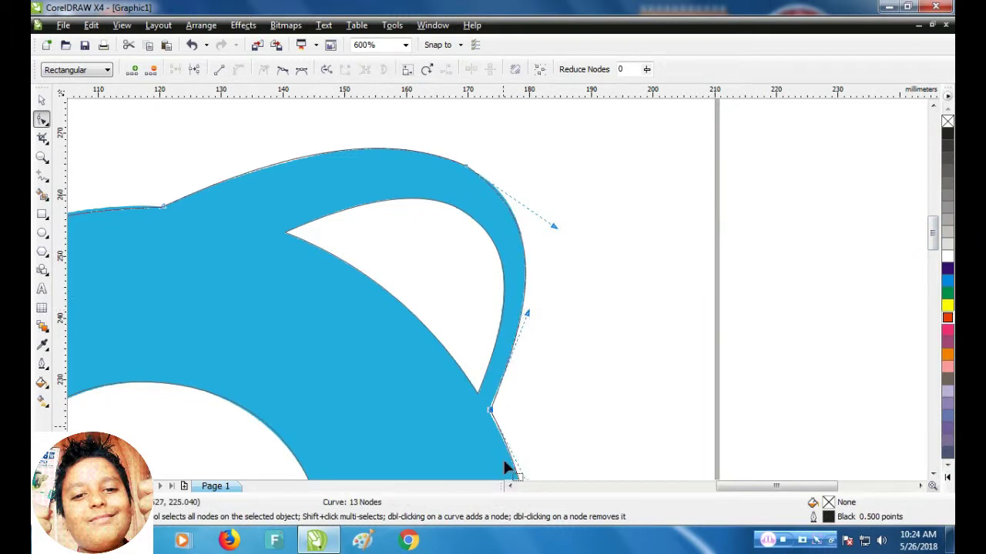
Adjust the left handle of the top junction node so the outer outline follows the e's upper-left arc.
left_click_drag(740, 488, 668, 488)
left_click(666, 207)
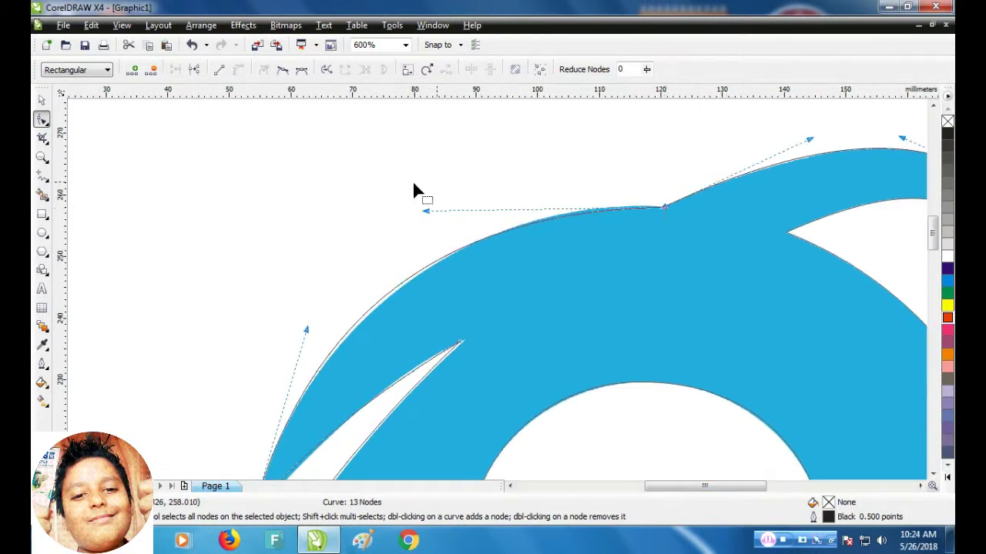
left_click_drag(426, 211, 450, 206)
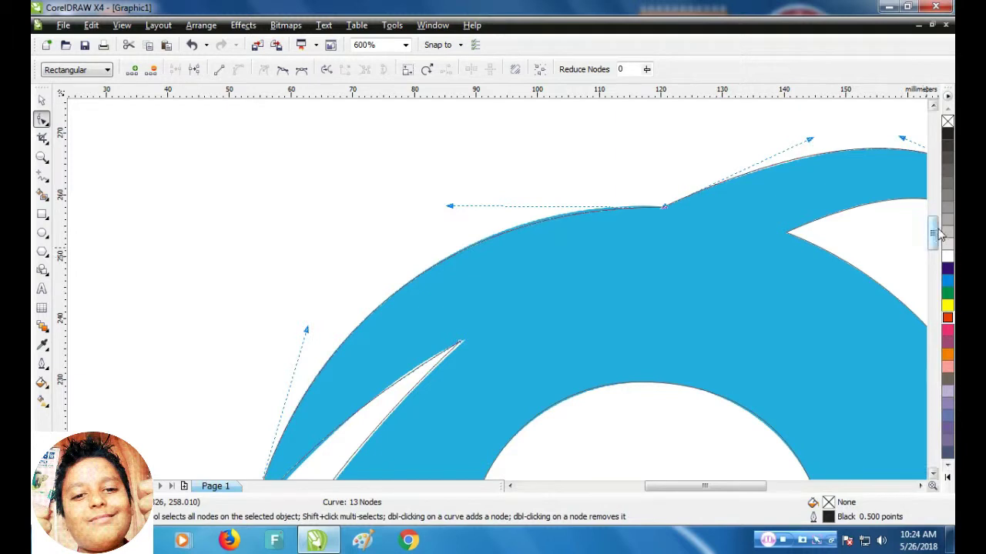
Adjust the upper handle of the left-edge node to fit the long swoosh edge below the pointed tip.
left_click_drag(933, 231, 933, 263)
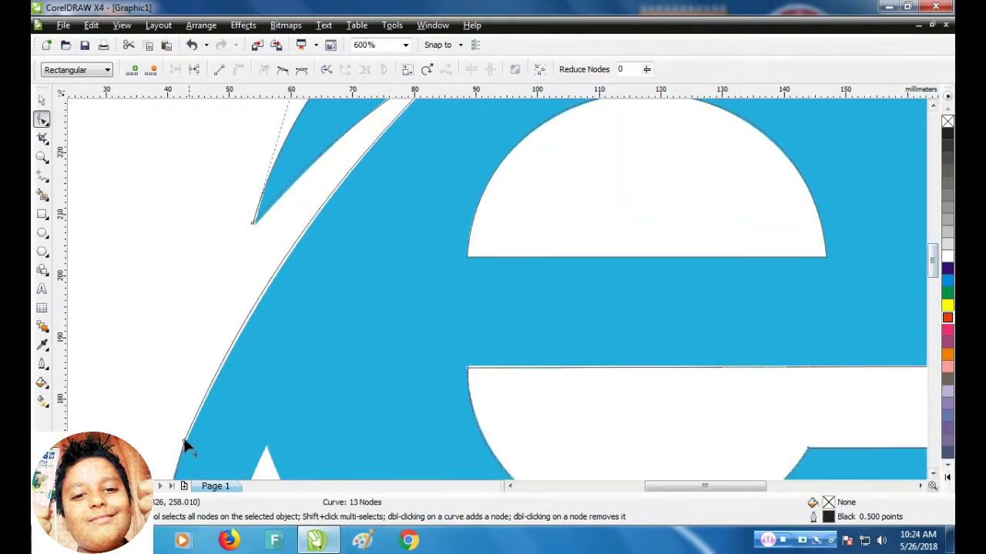
left_click(184, 442)
left_click_drag(241, 313, 249, 308)
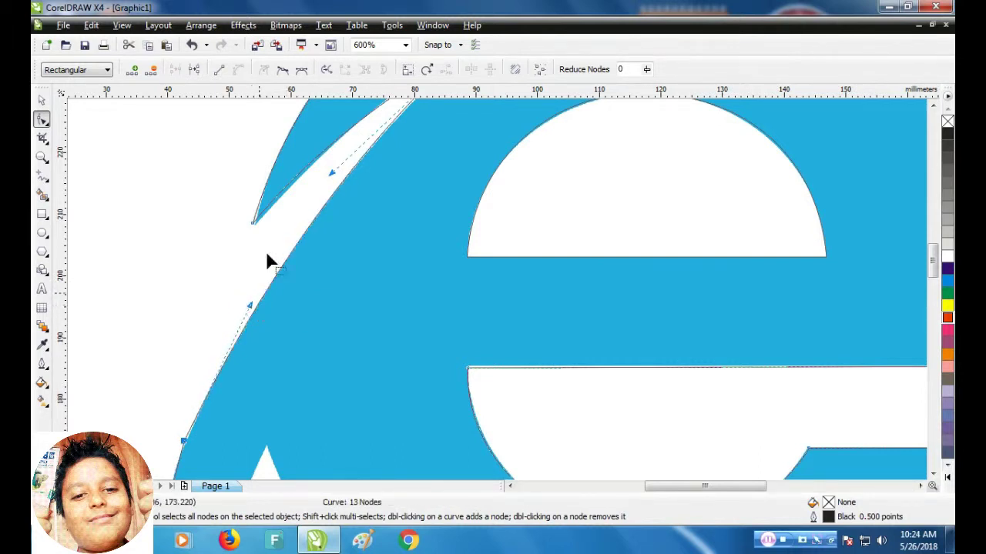
Move the outline node at the upper-left pointed tip about 0.5 mm onto the logo's tip.
left_click(42, 156)
left_click_drag(362, 175, 226, 234)
left_click(42, 137)
left_click(42, 119)
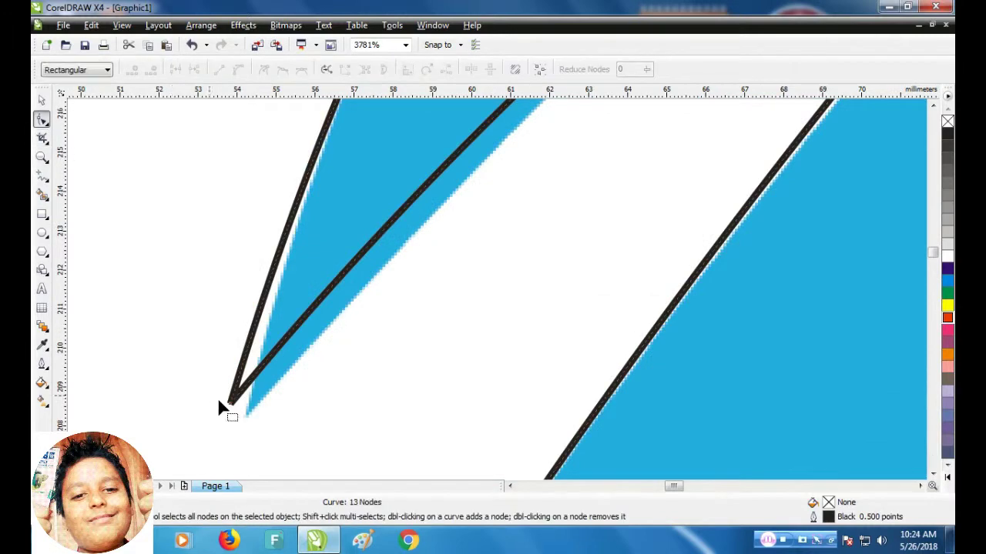
left_click_drag(239, 401, 150, 356)
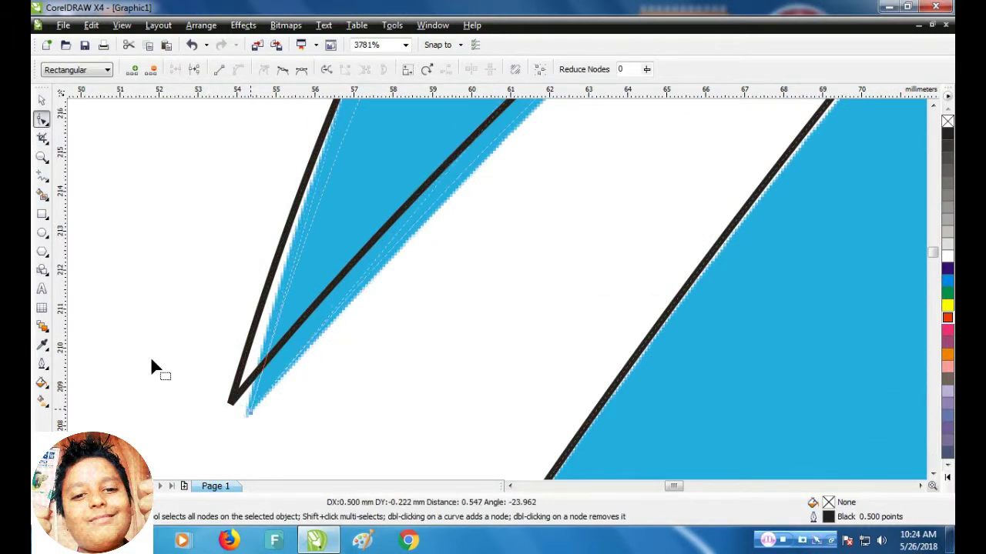
Adjust the tip node's curve handle so the upper-left arc matches the logo's outer edge.
left_click(41, 156)
right_click(523, 319)
right_click(652, 408)
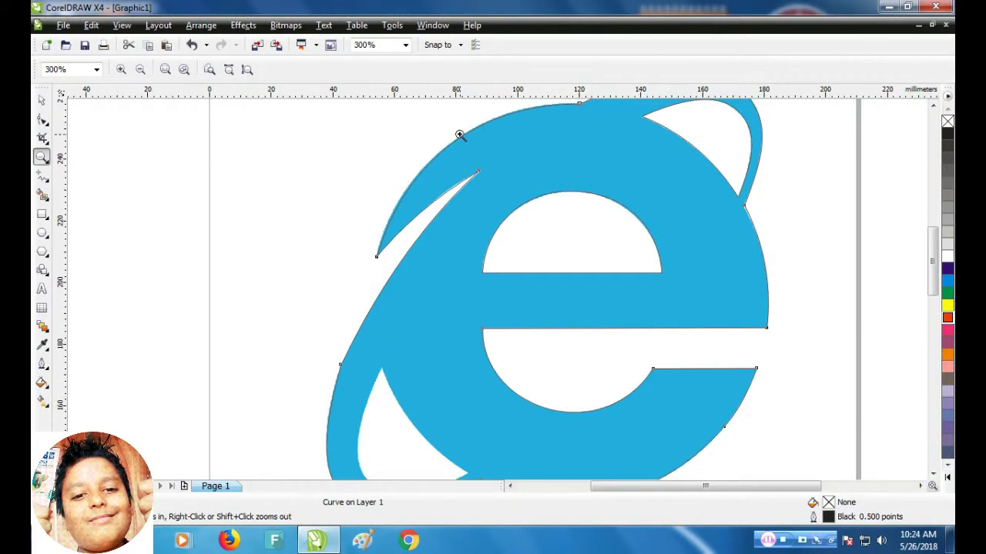
left_click_drag(459, 135, 367, 264)
left_click(42, 118)
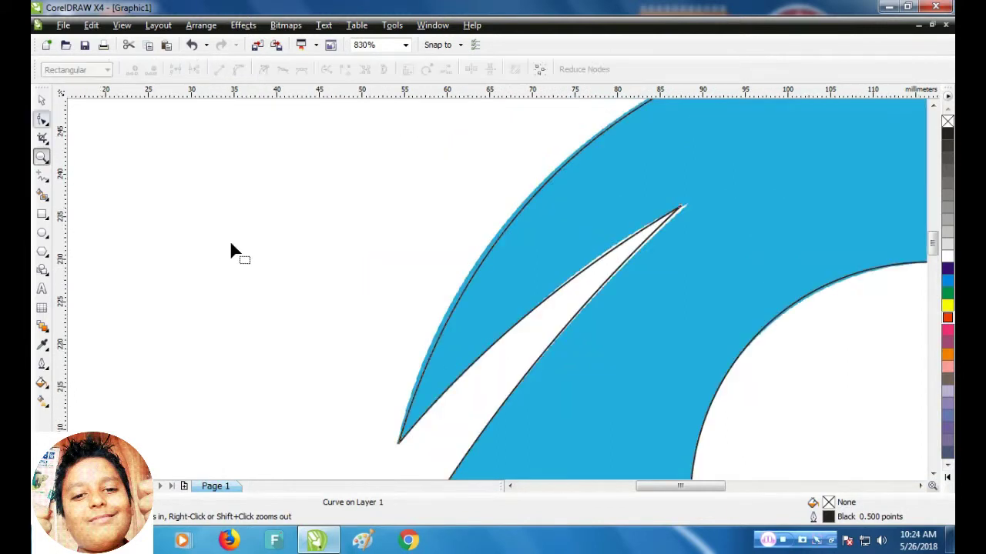
left_click(399, 439)
left_click_drag(471, 193, 462, 192)
Draw a closed freehand triangle about 34 by 36 mm on the corners of the lower-left loop opening.
left_click(42, 157)
right_click(678, 442)
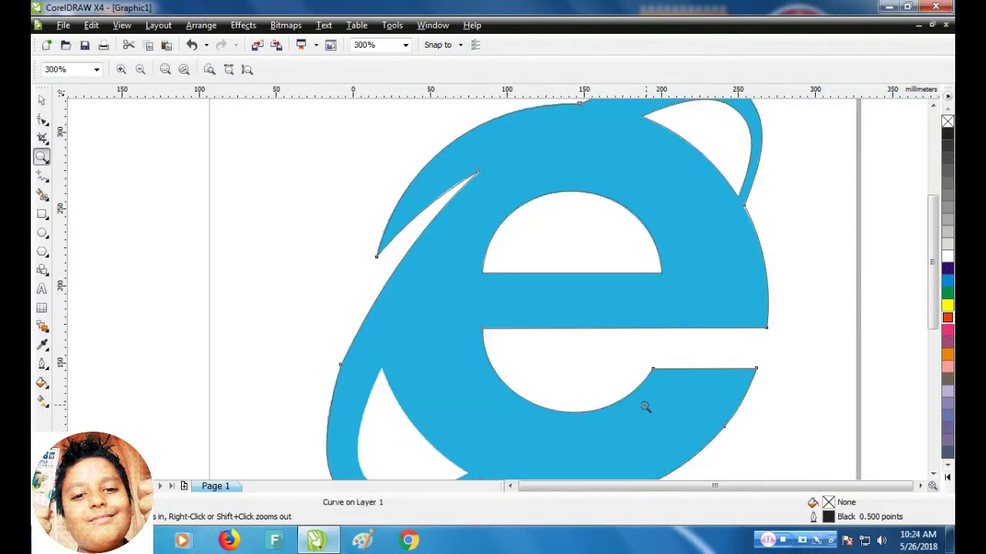
right_click(645, 408)
left_click_drag(510, 346, 401, 421)
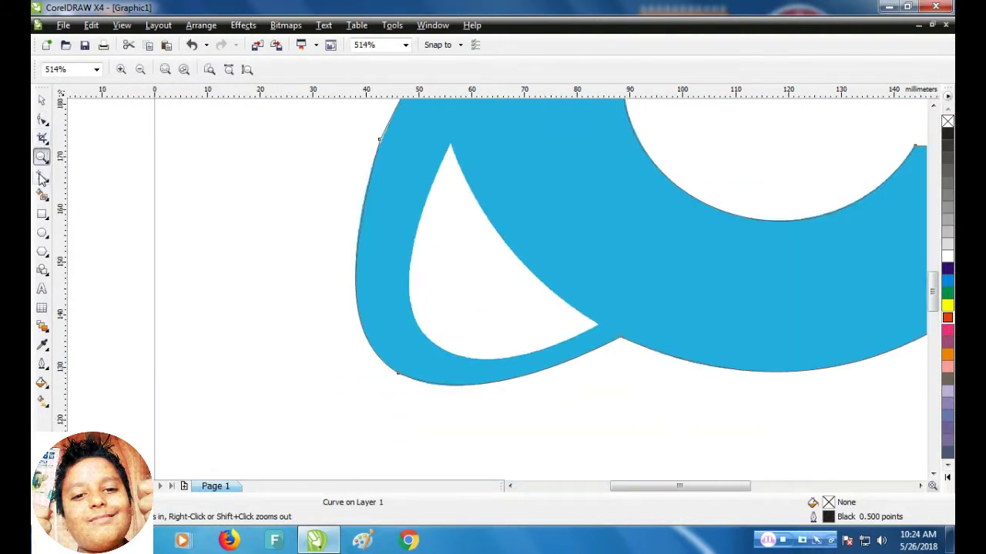
left_click(42, 175)
left_click(451, 146)
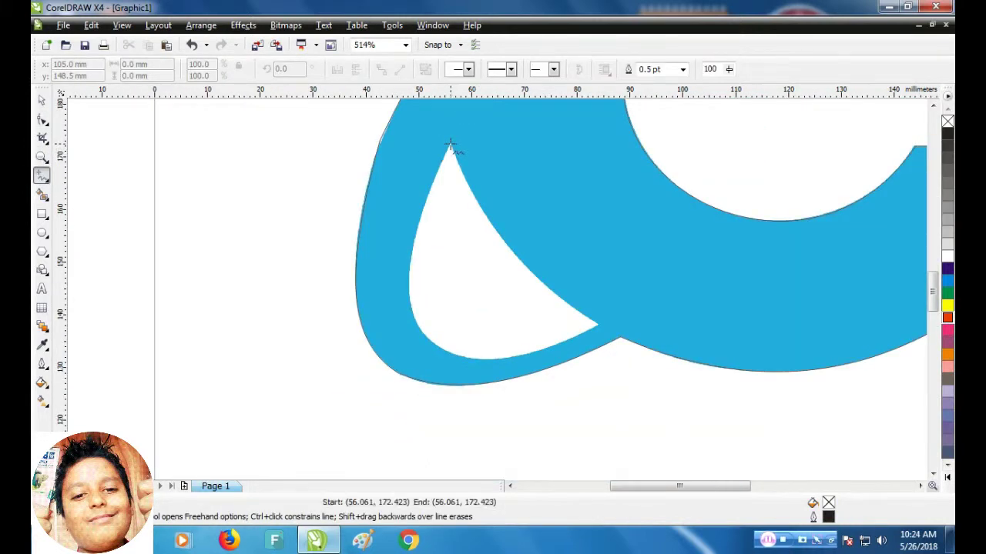
double_click(600, 325)
left_click(420, 339)
left_click(451, 167)
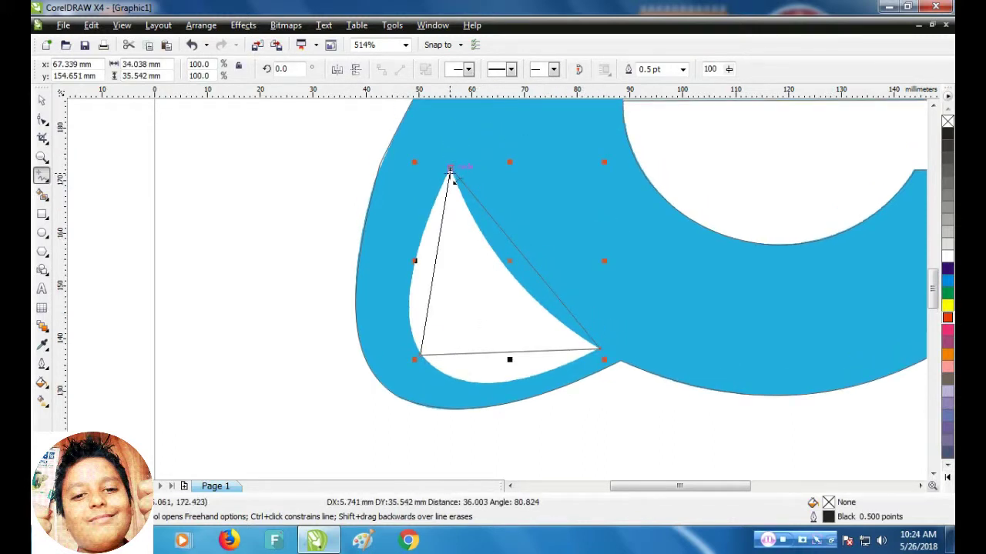
Convert the left side of the lower-left opening's triangle to a curve and bend it to the opening's left edge.
left_click(41, 120)
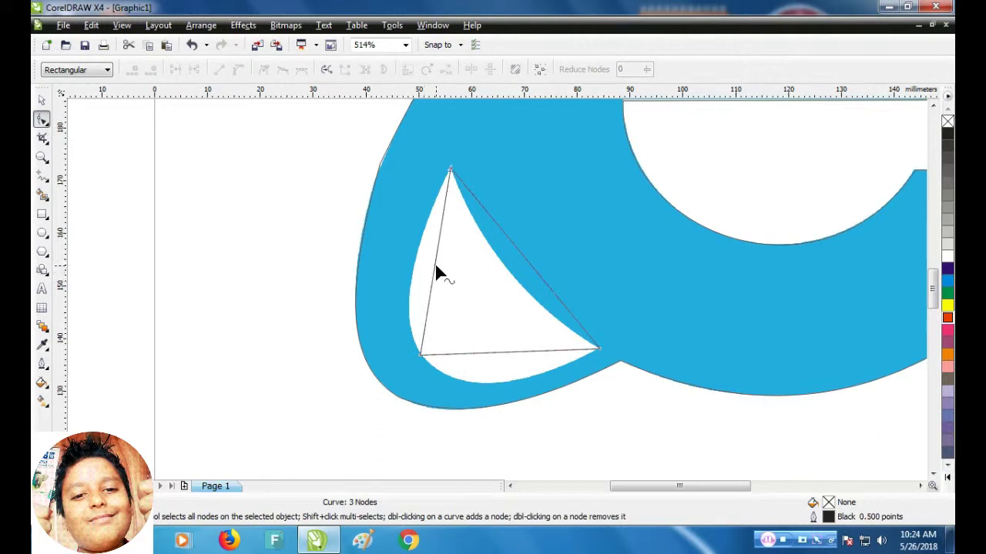
left_click(433, 268)
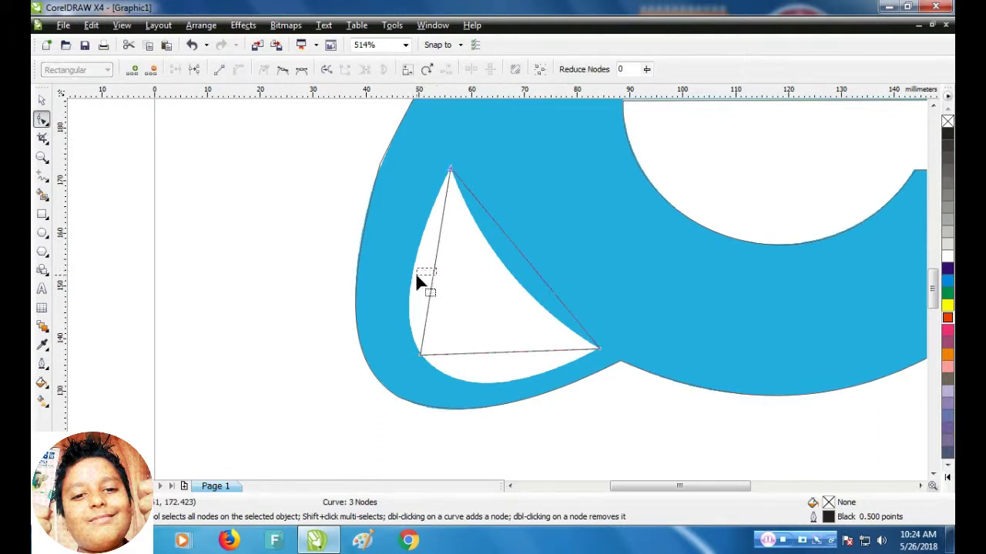
right_click(415, 277)
left_click(421, 369)
left_click_drag(435, 269, 409, 281)
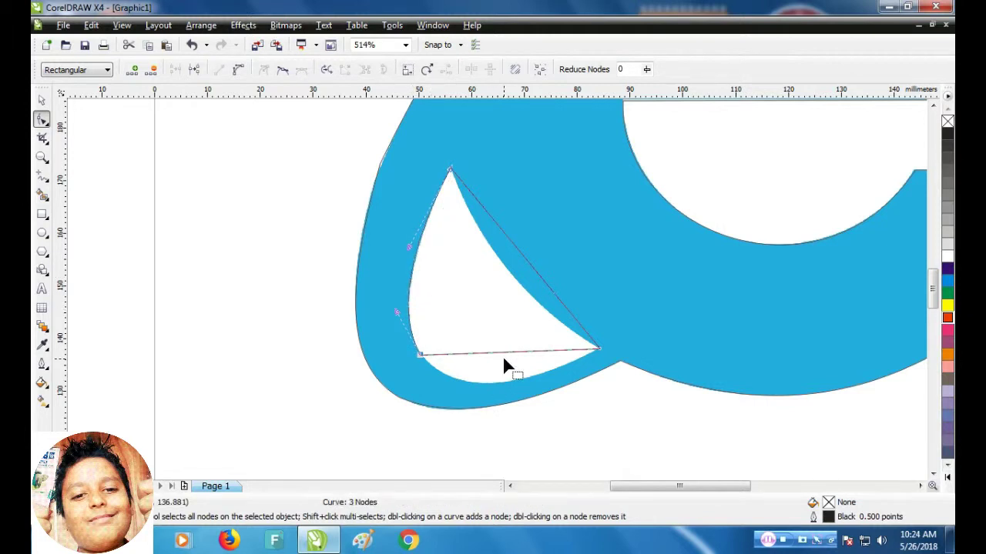
Convert the bottom side of the lower-left opening's triangle to a curve and bend it to the opening's bottom edge.
left_click(504, 350)
left_click(238, 69)
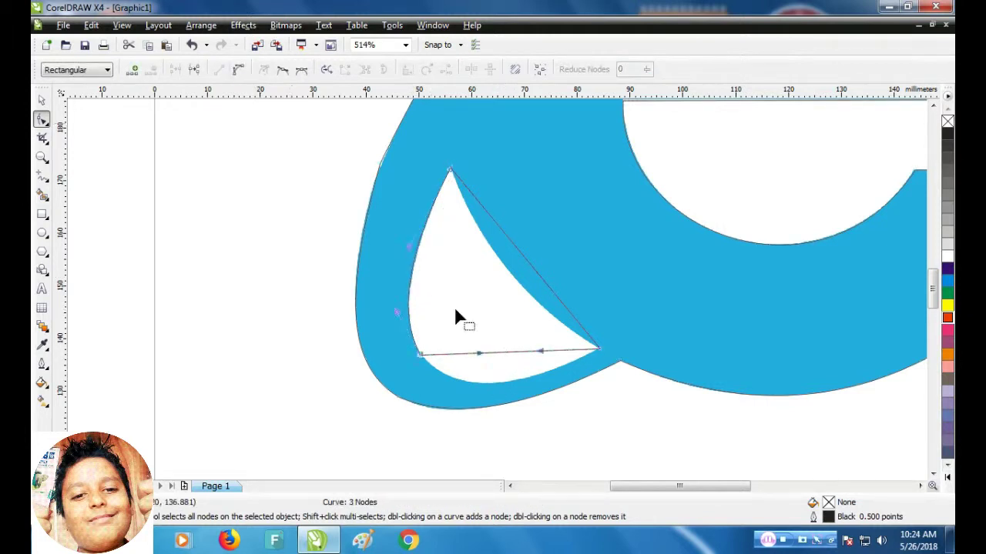
left_click_drag(501, 351, 489, 385)
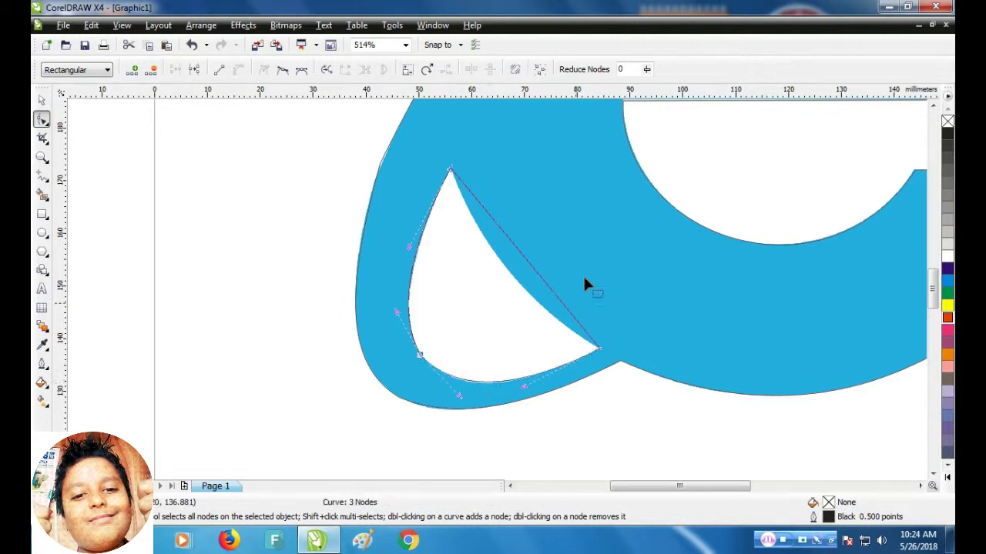
Convert the right side of the lower-left opening's triangle to a curve and shape its handles to the inner arc.
left_click(537, 277)
left_click(238, 69)
left_click_drag(523, 260, 511, 278)
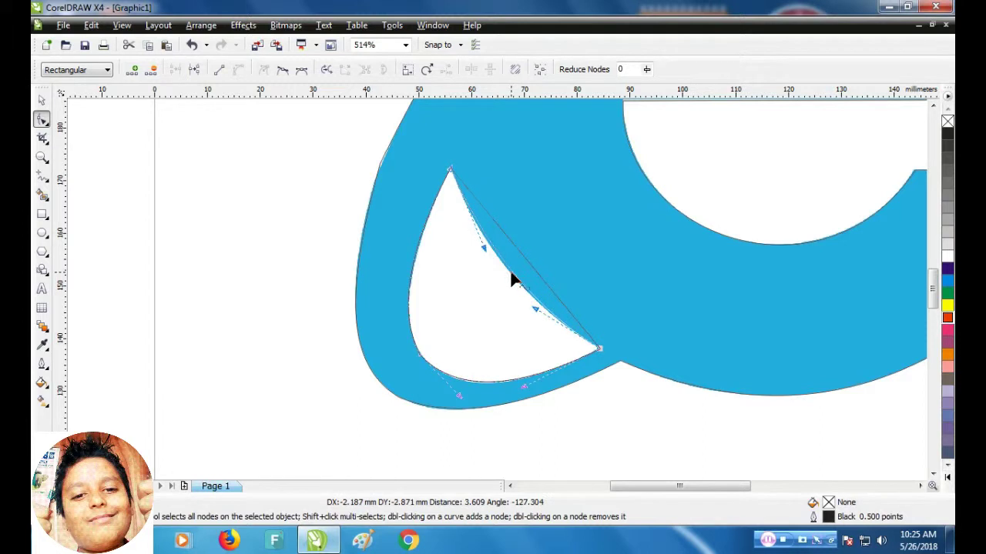
left_click_drag(533, 313, 531, 313)
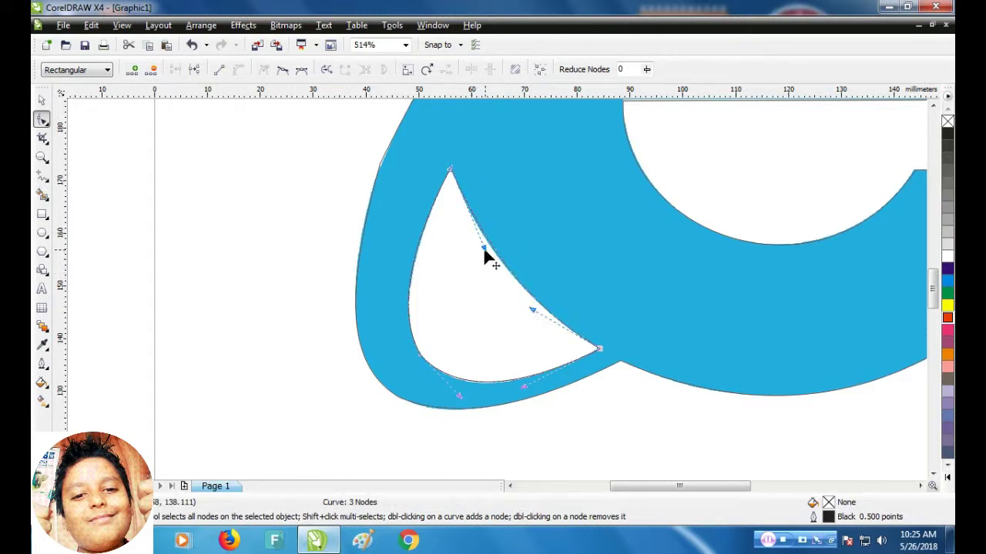
left_click_drag(485, 258, 476, 252)
Try to remove the node on the outer outline's left edge beside the lower-left opening.
left_click_drag(380, 171, 369, 173)
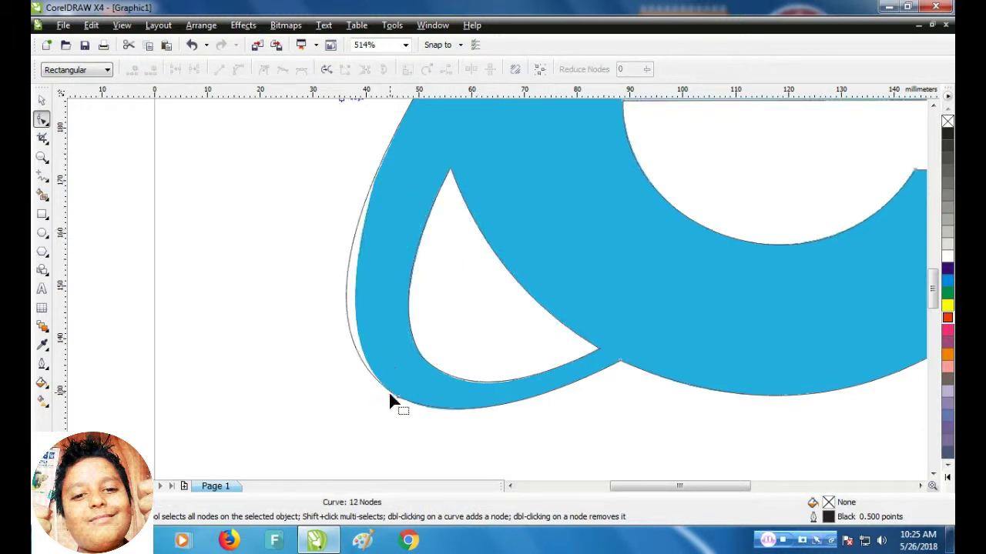
double_click(377, 163)
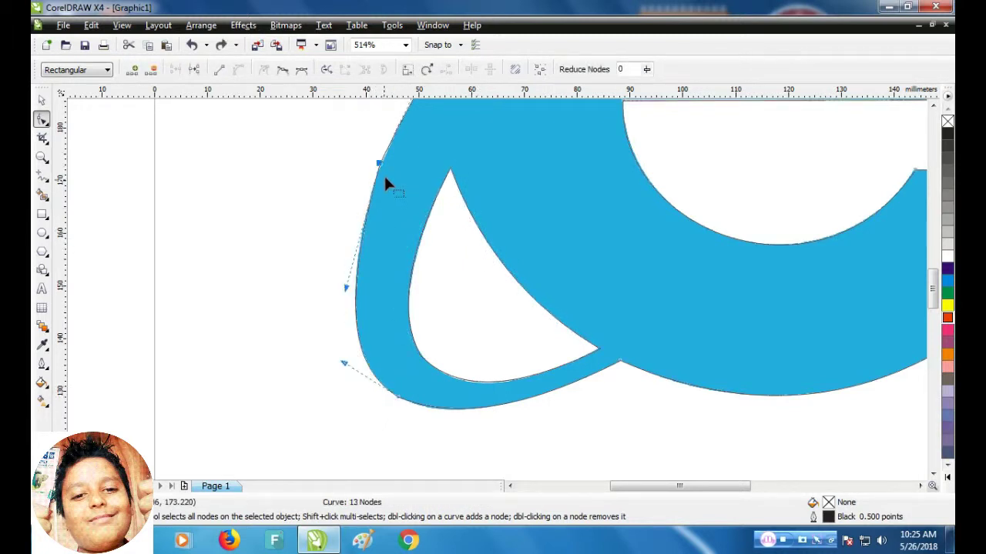
Make the node on the outer outline's left edge, beside the lower-left opening, a smooth node.
left_click_drag(932, 291, 932, 283)
left_click(42, 157)
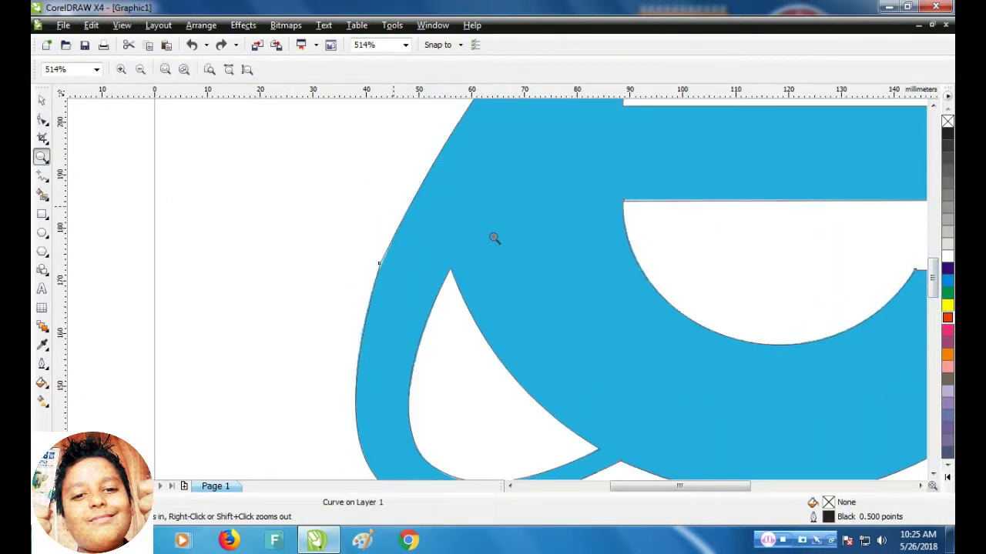
left_click_drag(493, 236, 301, 371)
left_click(42, 121)
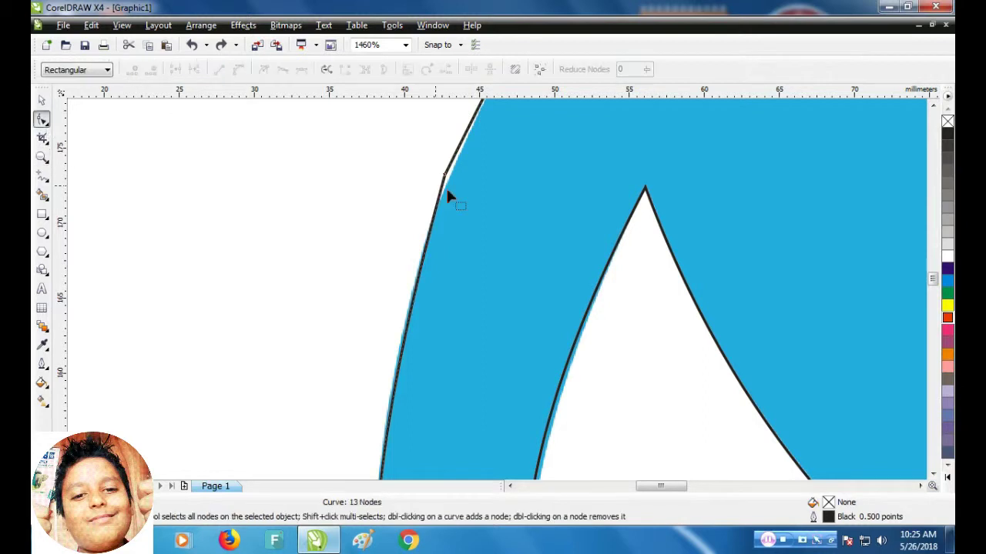
left_click(445, 177)
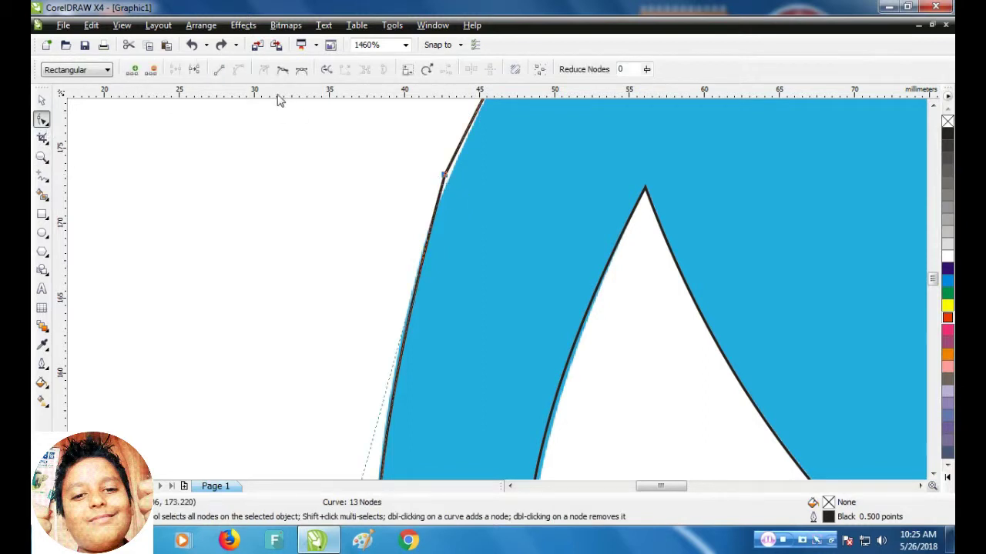
left_click(283, 69)
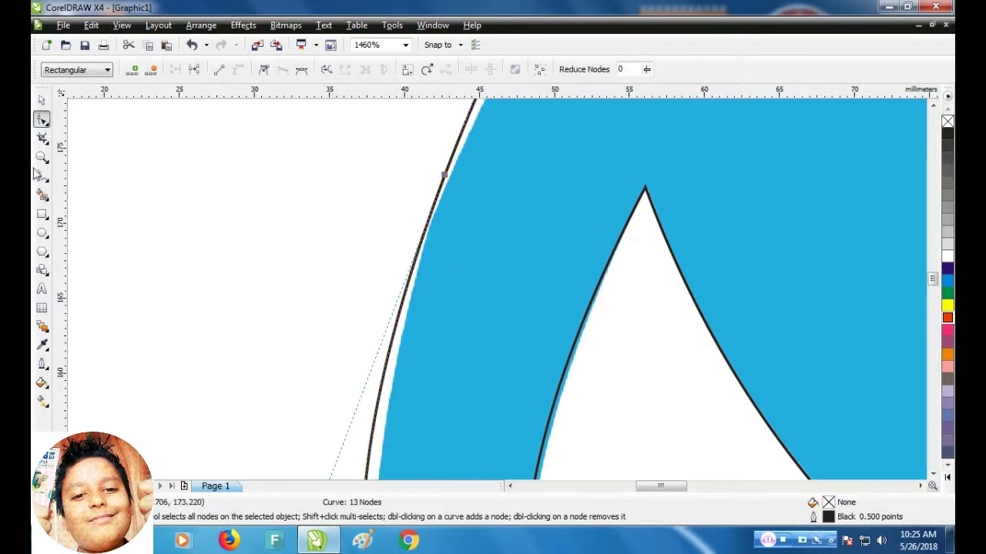
Move the original logo bitmap off the traced outlines to the blank area right of the page.
left_click(41, 156)
right_click(473, 236)
right_click(605, 297)
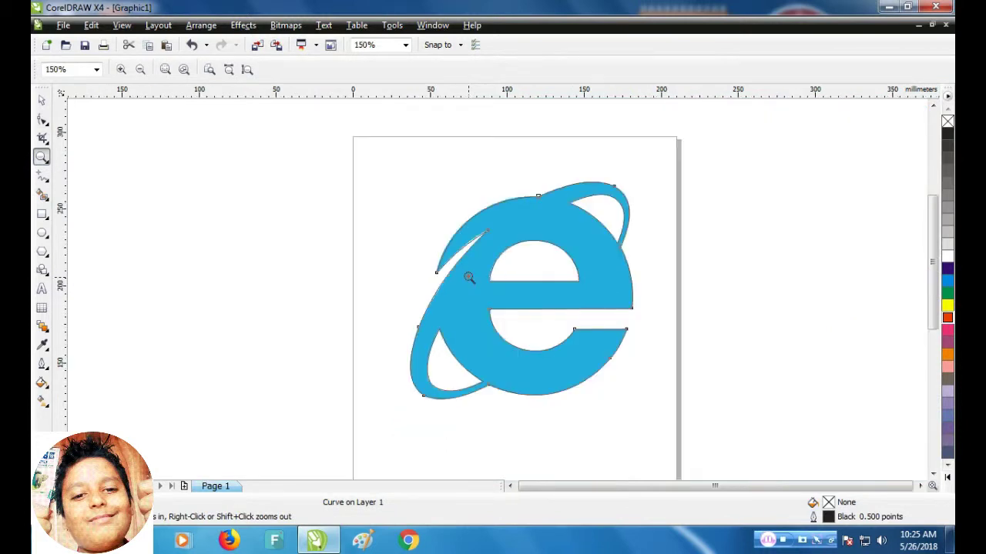
left_click_drag(469, 278, 389, 375)
right_click(462, 377)
left_click(41, 100)
left_click(673, 291)
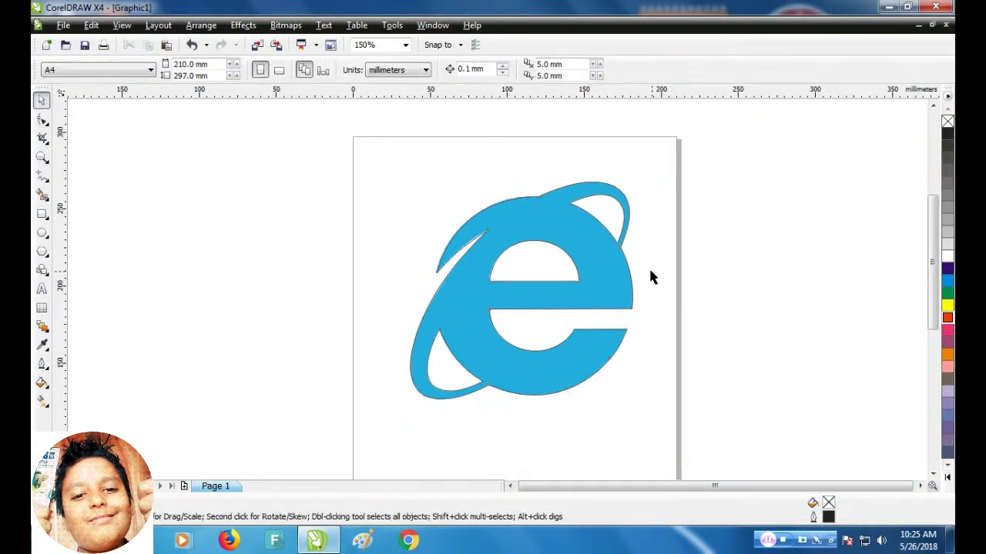
left_click_drag(639, 256, 867, 305)
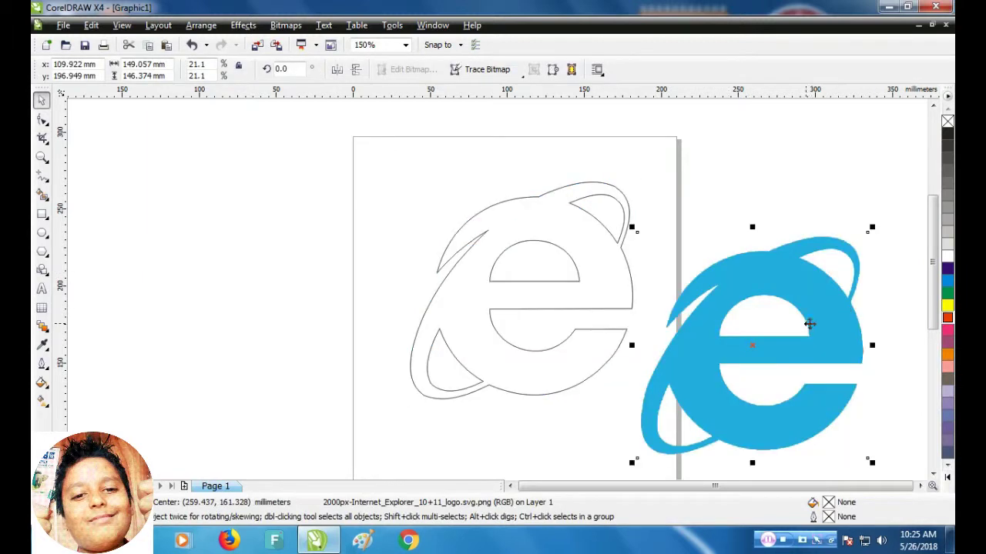
left_click_drag(810, 326, 849, 326)
Fill the outer e outline with Ice Blue.
left_click(622, 248)
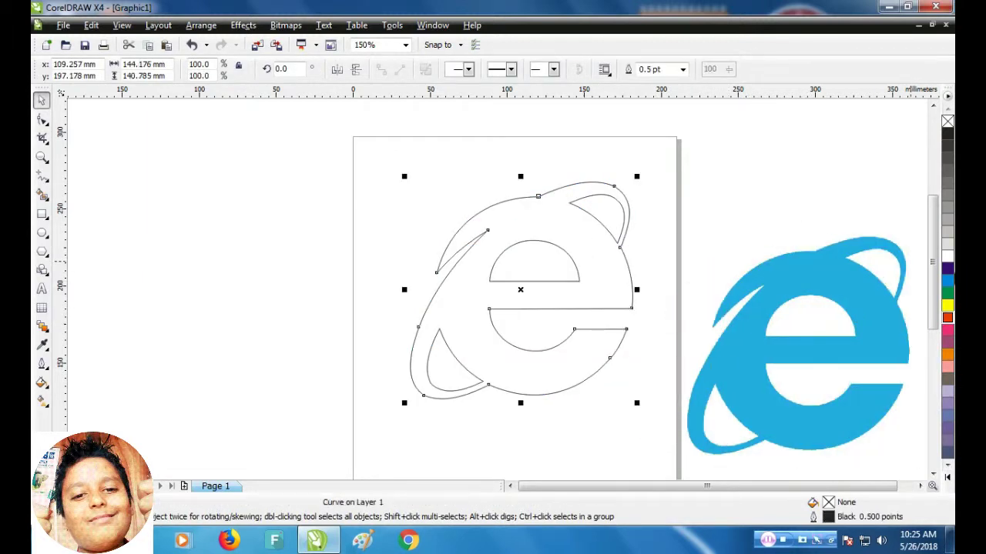
left_click(948, 282)
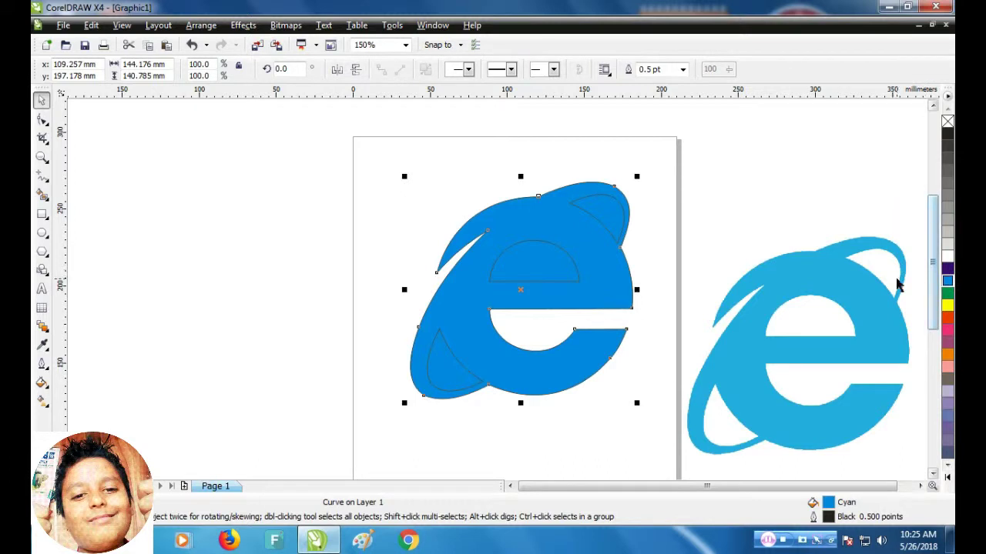
left_click(947, 478)
left_click(905, 489)
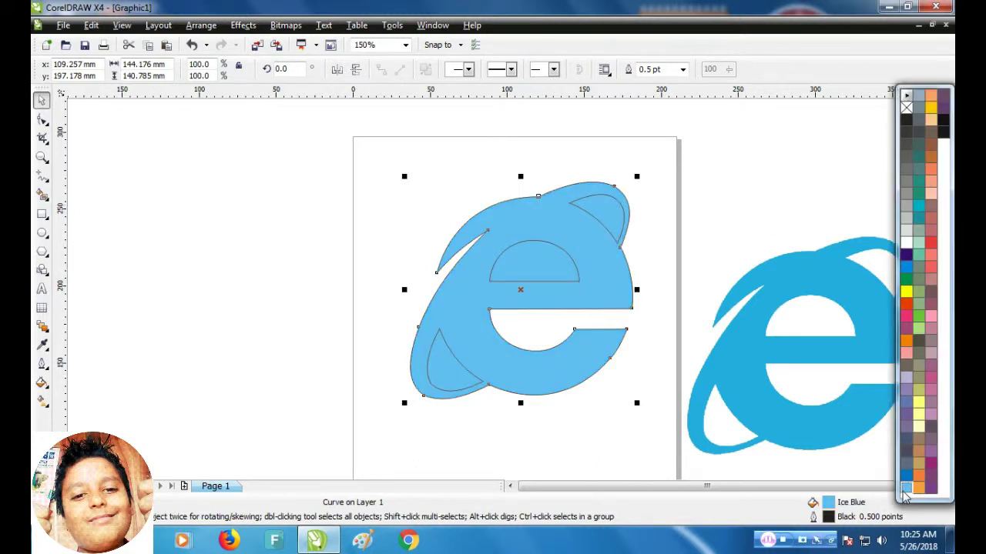
left_click(773, 200)
Fill the upper-right opening of the ring with White.
left_click(626, 222)
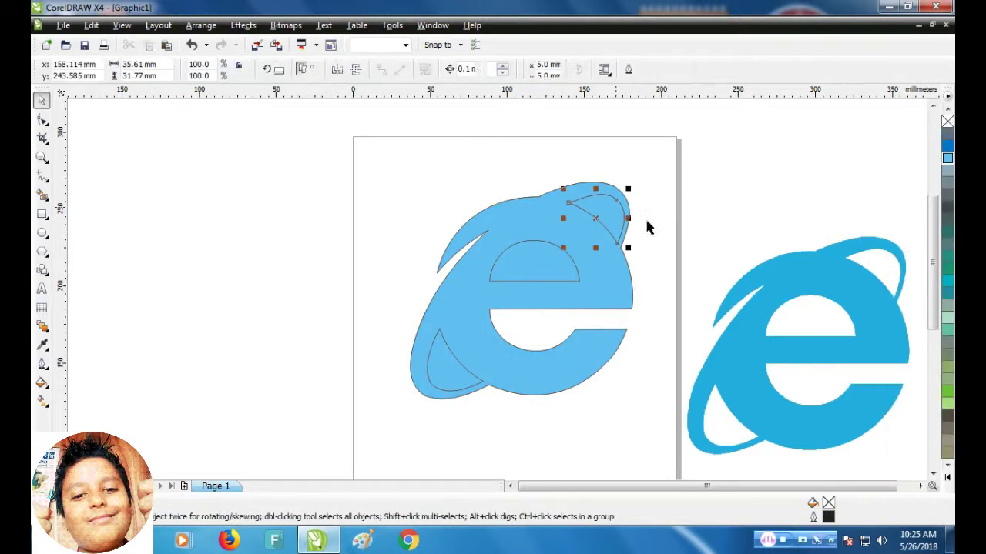
left_click(947, 478)
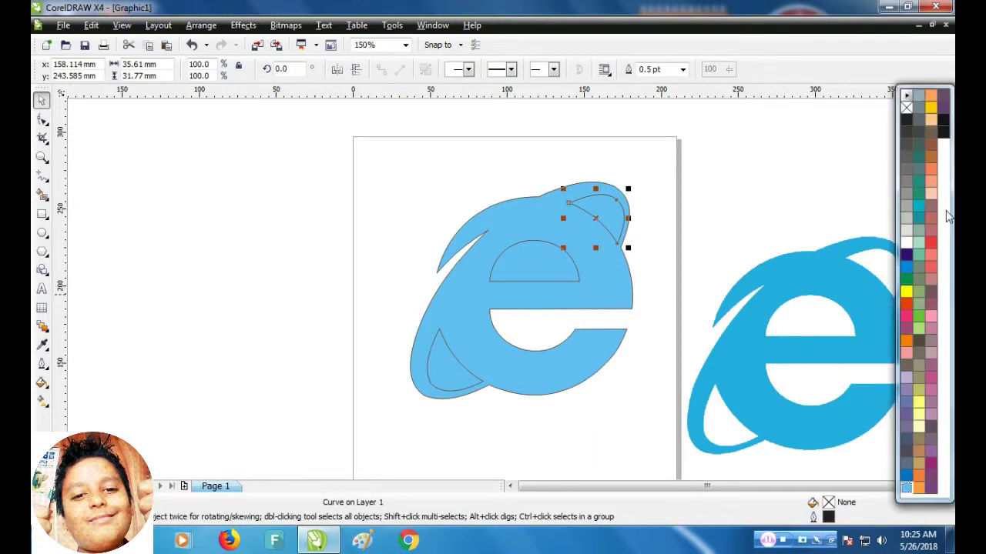
left_click(905, 245)
left_click(779, 206)
Fill the half-round opening of the e and the ring's lower-left opening with White.
left_click(570, 282)
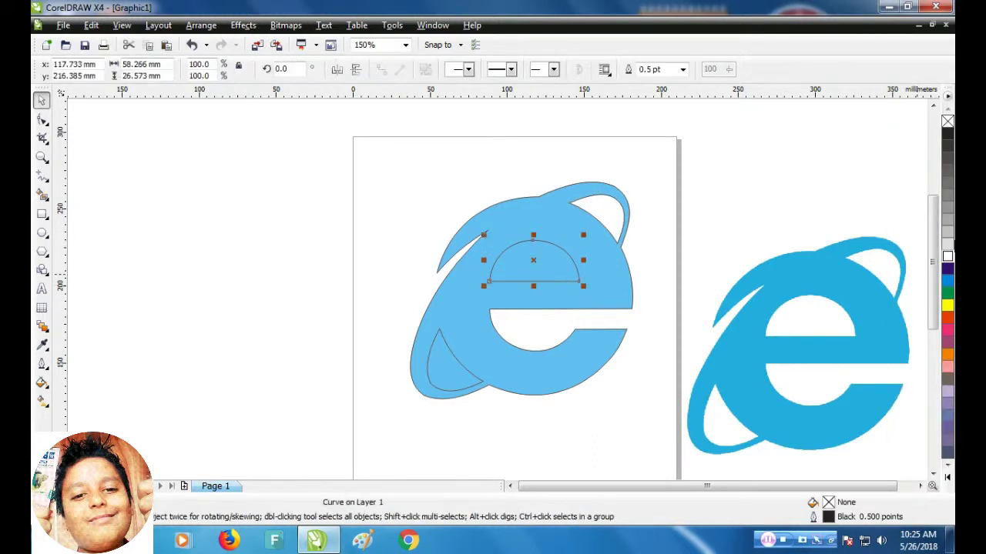
left_click(945, 257)
left_click(453, 363)
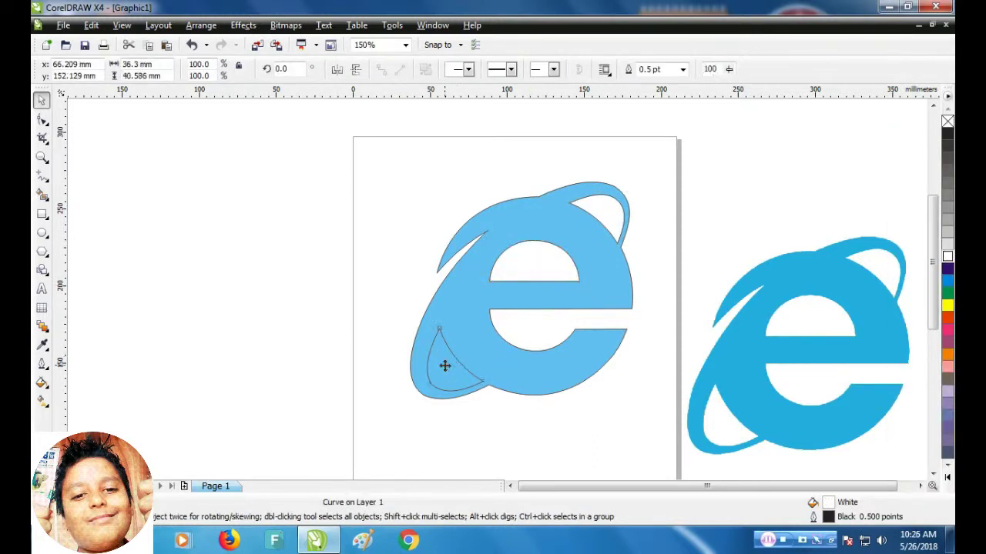
left_click(947, 257)
Select the outer e outline together with its three inner openings.
left_click_drag(677, 150, 316, 423)
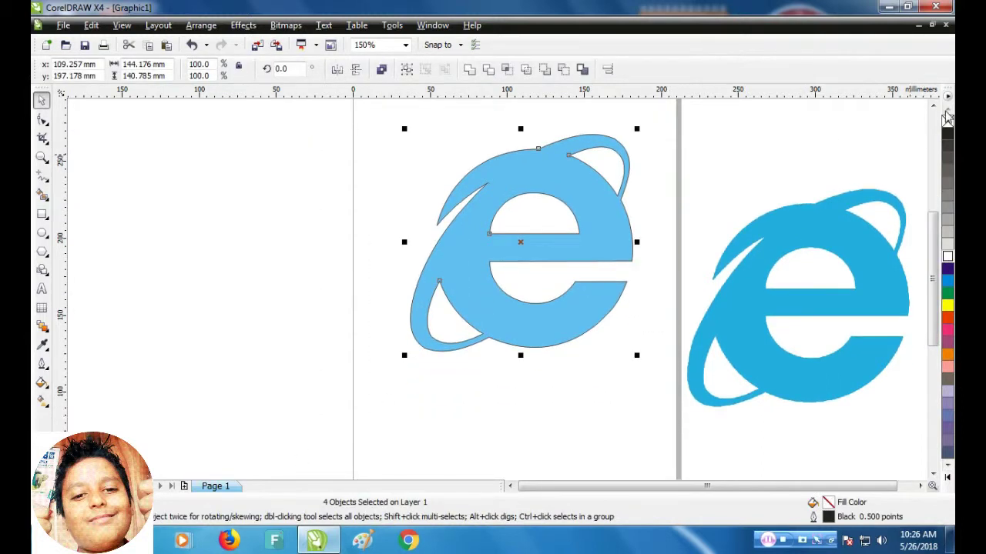